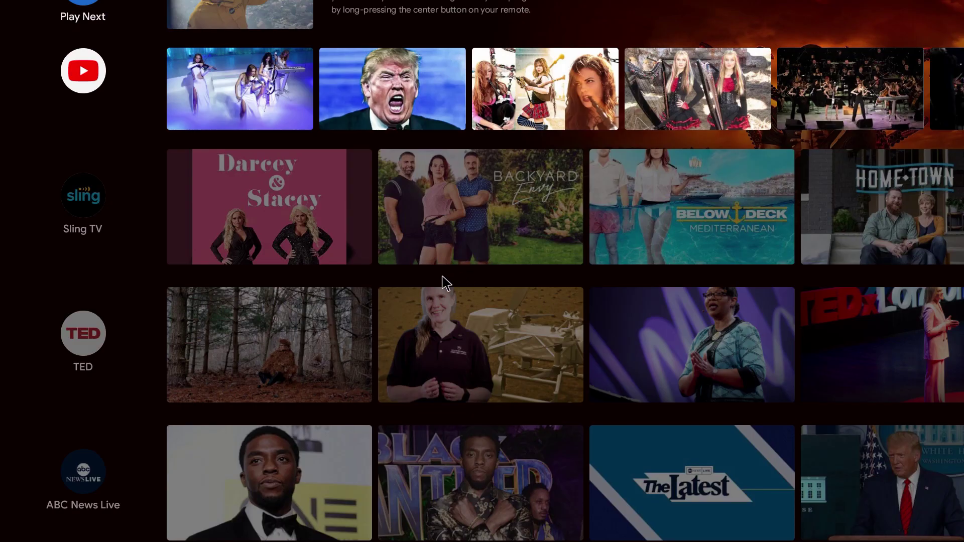
Launch the Play Store from the Apps drawer's Get more apps and browse the streaming app rows.
scroll(251, 251, "up", 8)
left_click(93, 215)
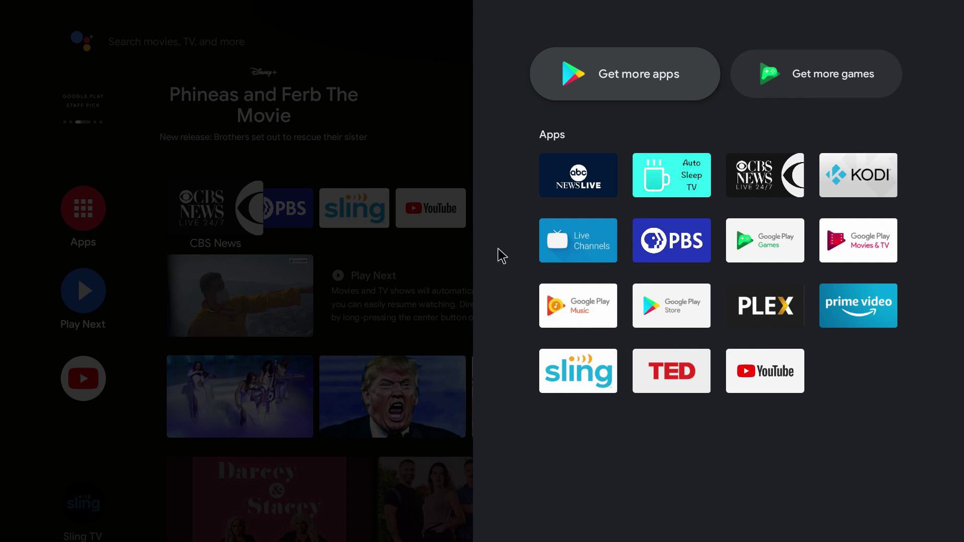
key("Return")
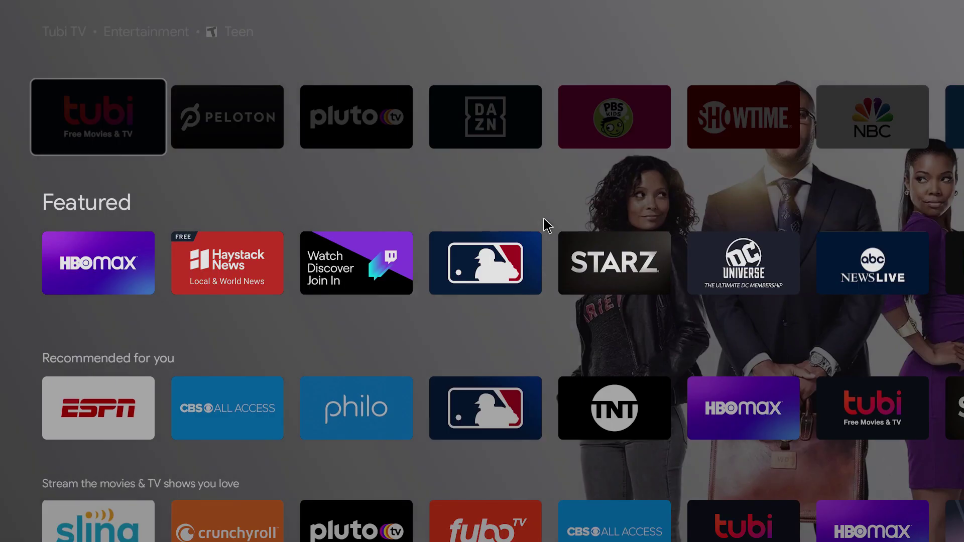
scroll(547, 226, "down", 3)
scroll(547, 226, "up", 4)
scroll(547, 226, "down", 2)
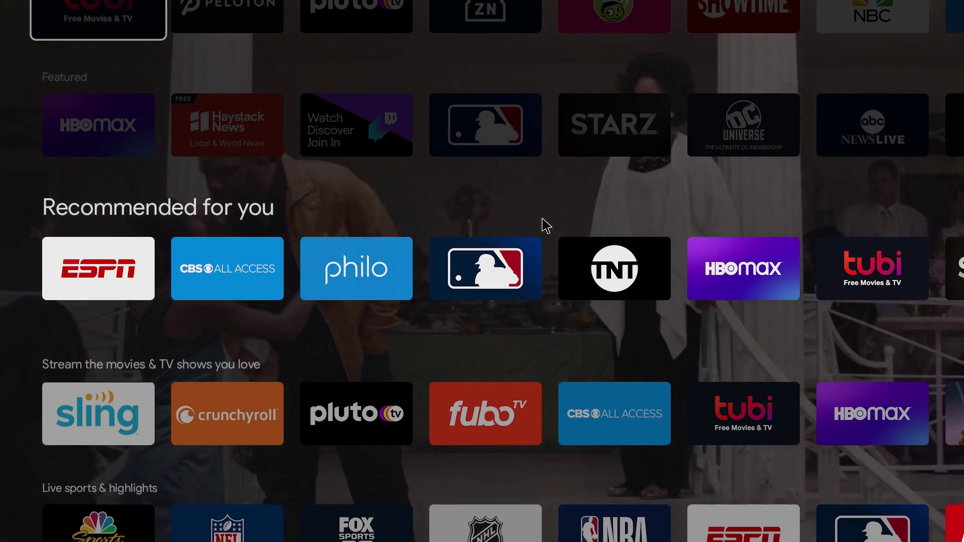
scroll(547, 226, "down", 4)
scroll(546, 226, "up", 4)
scroll(546, 226, "down", 1)
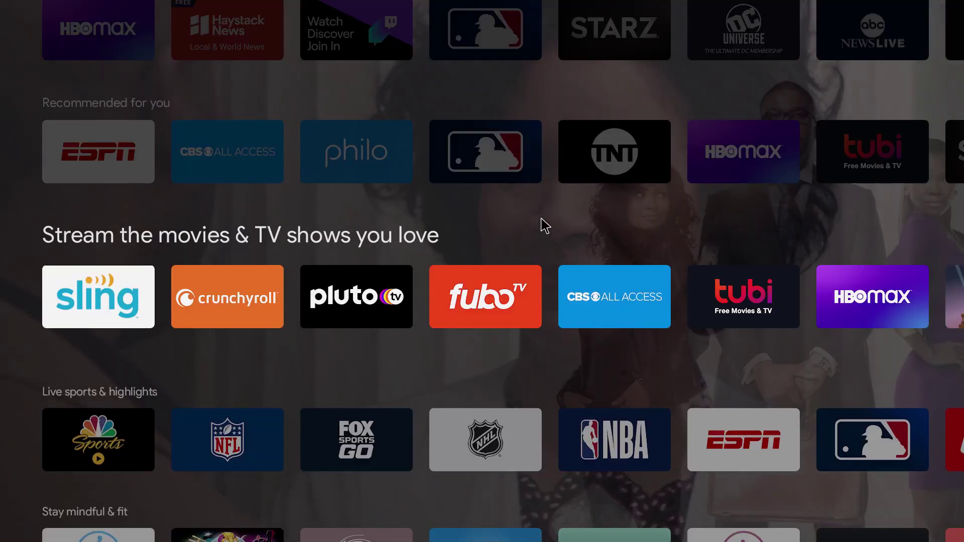
scroll(544, 224, "down", 3)
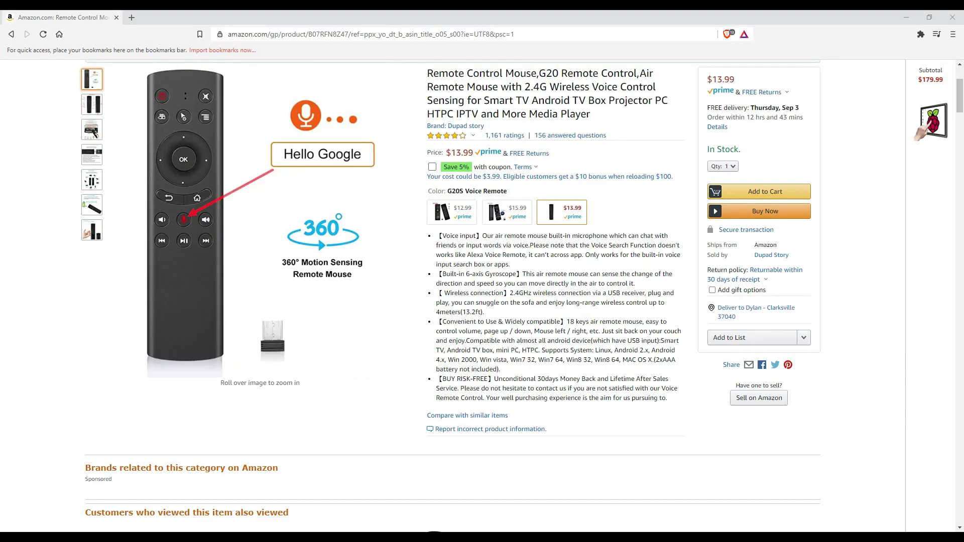
View the G20S Air Mouse photos: button layout, motion sensing, compatibility and battery images.
left_click(92, 104)
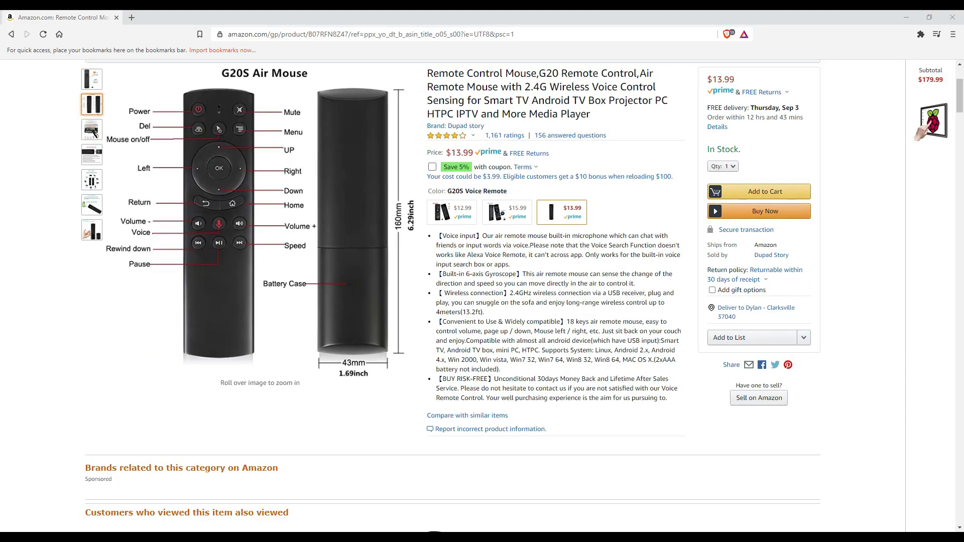
left_click(93, 130)
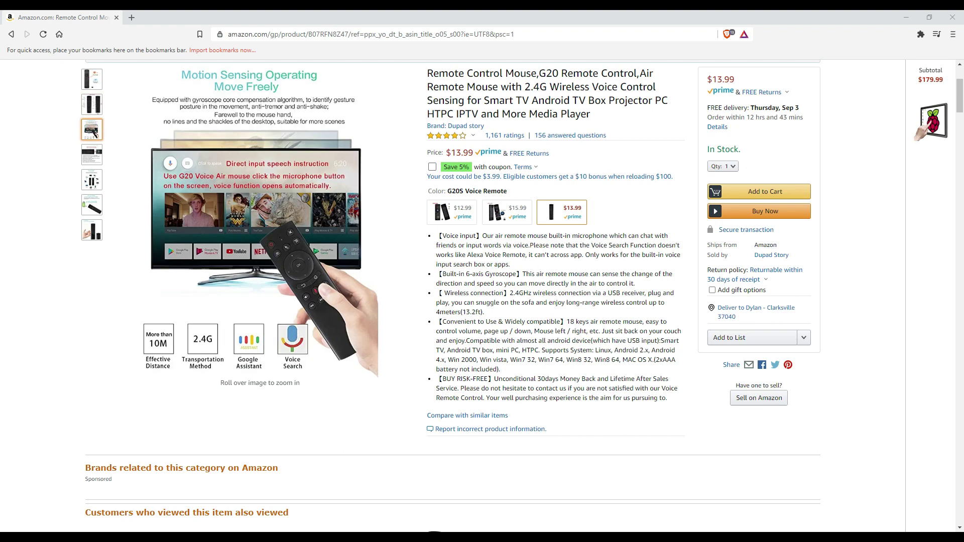
left_click(91, 155)
left_click(92, 180)
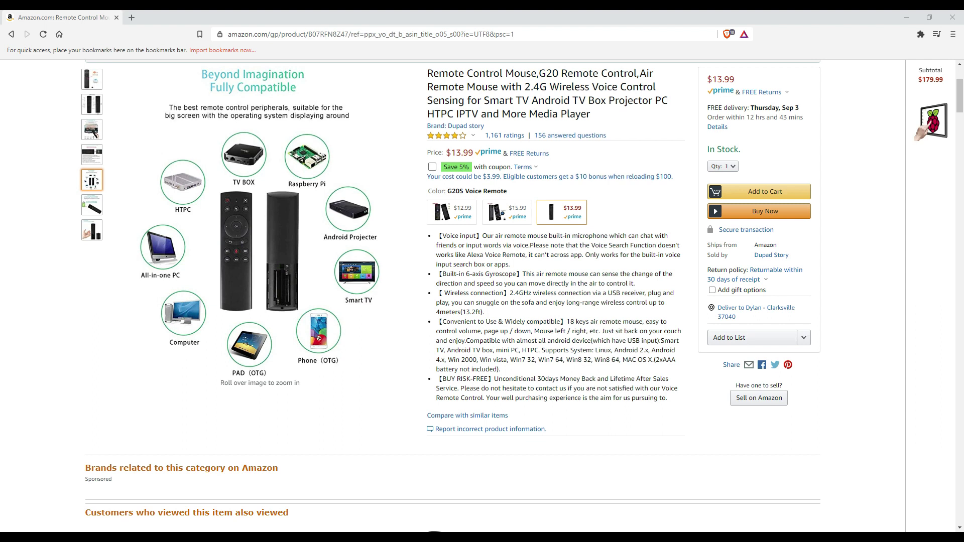
left_click(92, 205)
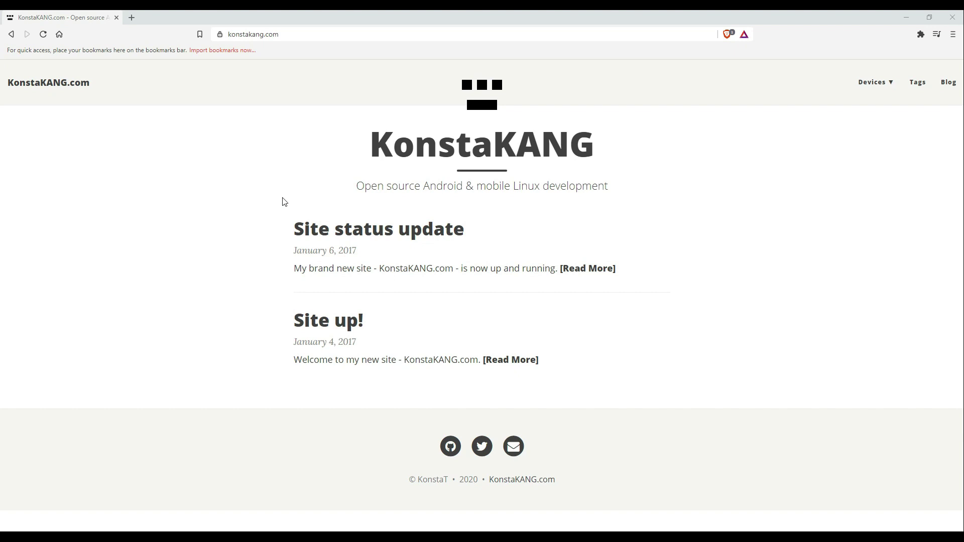
Go to Devices > Raspberry Pi 4 > LineageOS 17.1 Android TV and scroll to the Google apps FAQ.
left_click(886, 87)
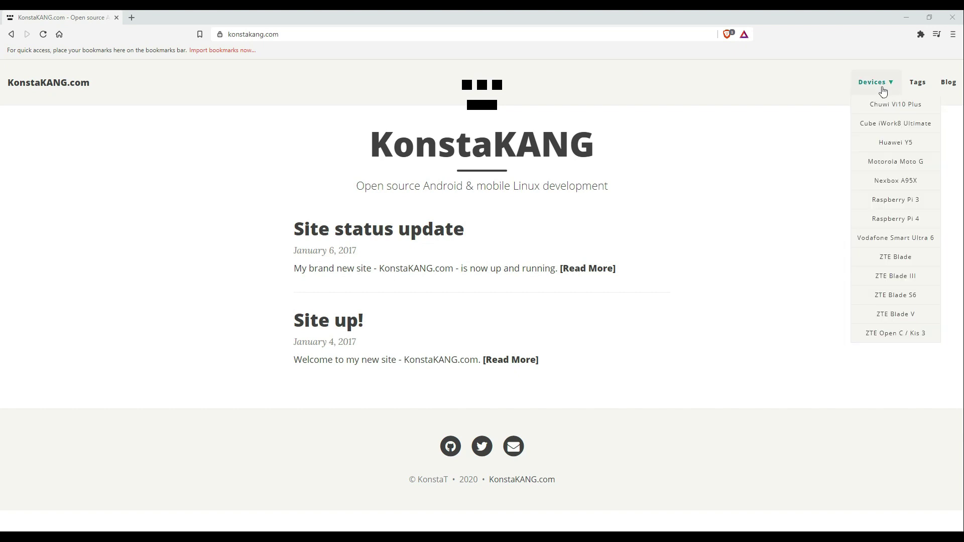
left_click(897, 220)
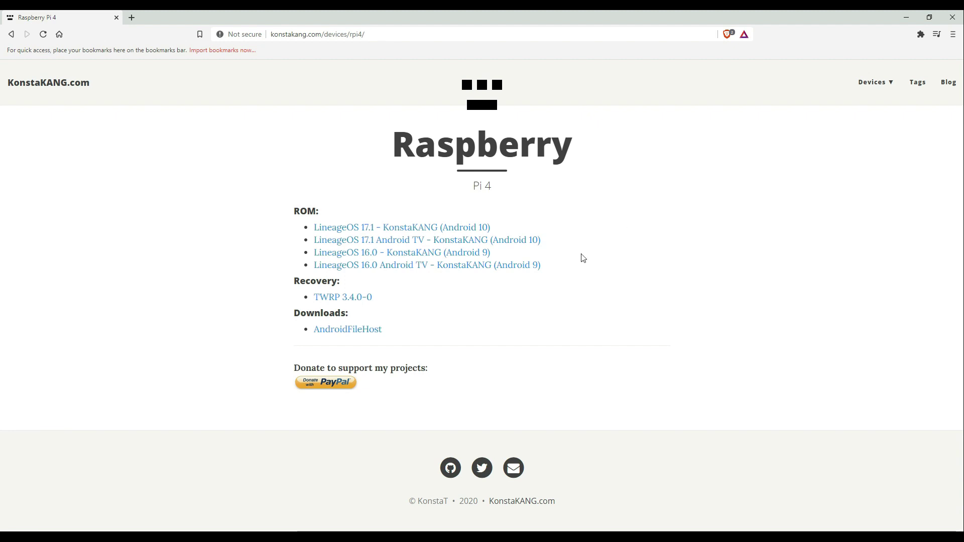
left_click(422, 245)
scroll(244, 221, "down", 5)
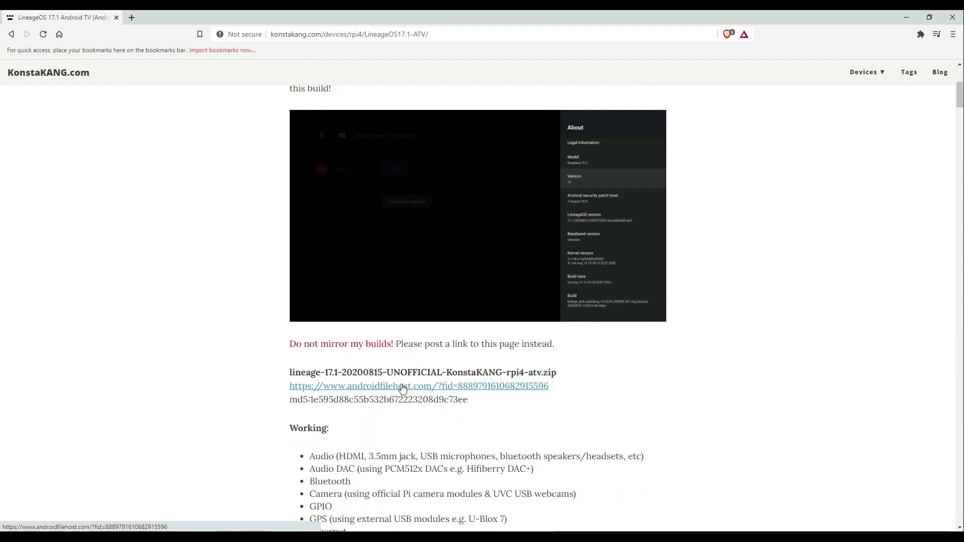
scroll(213, 339, "down", 4)
scroll(212, 333, "down", 15)
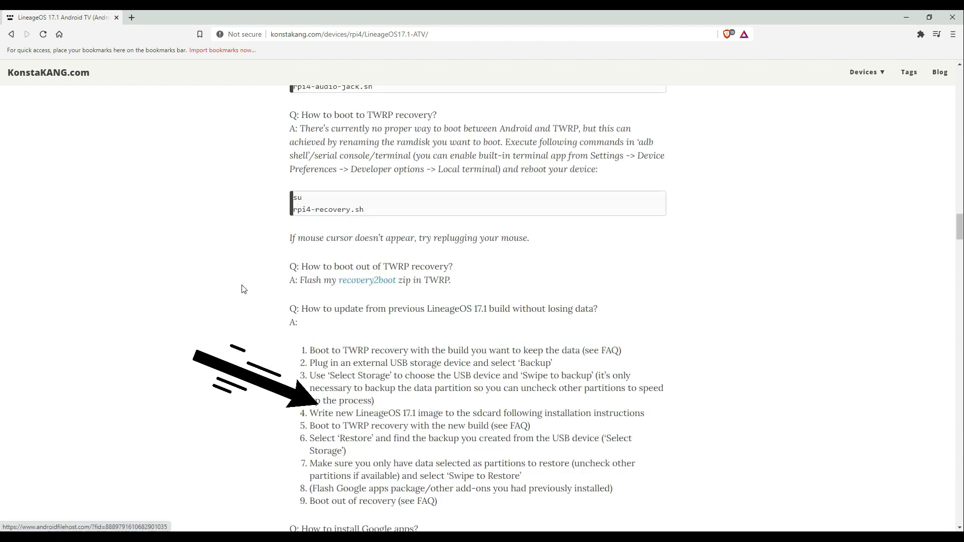
scroll(243, 289, "down", 2)
scroll(243, 290, "down", 1)
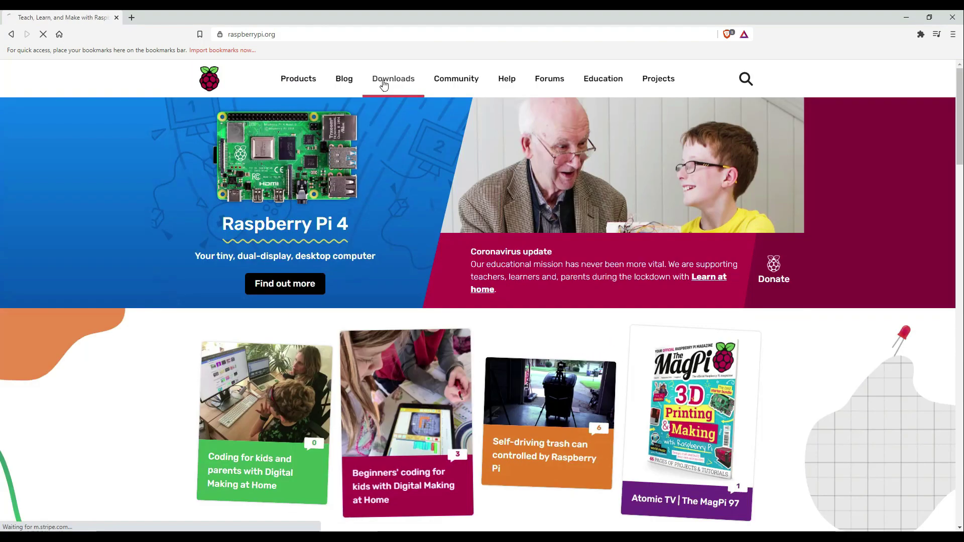
In Raspberry Pi Imager, choose the lineage-17.1 rpi4-atv zip as a custom OS image.
left_click(385, 81)
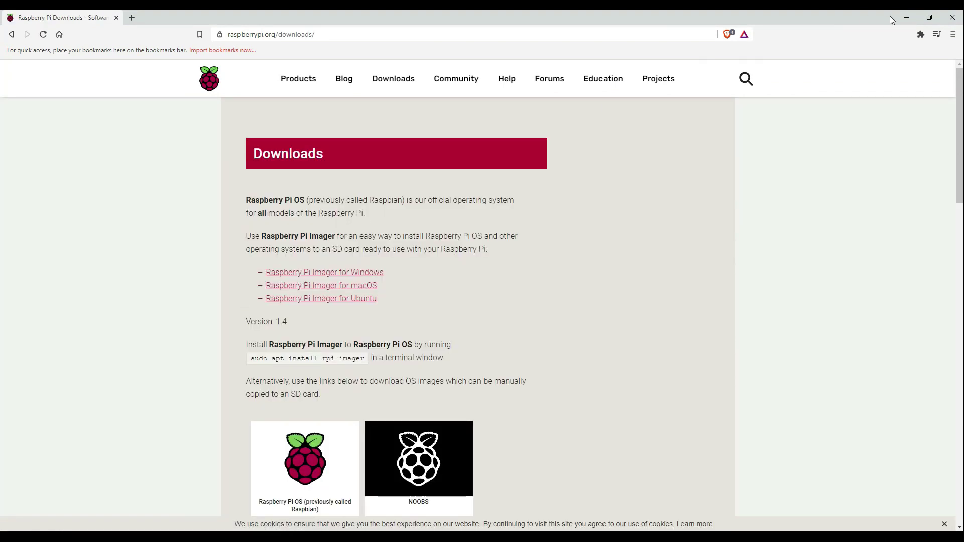
left_click(919, 19)
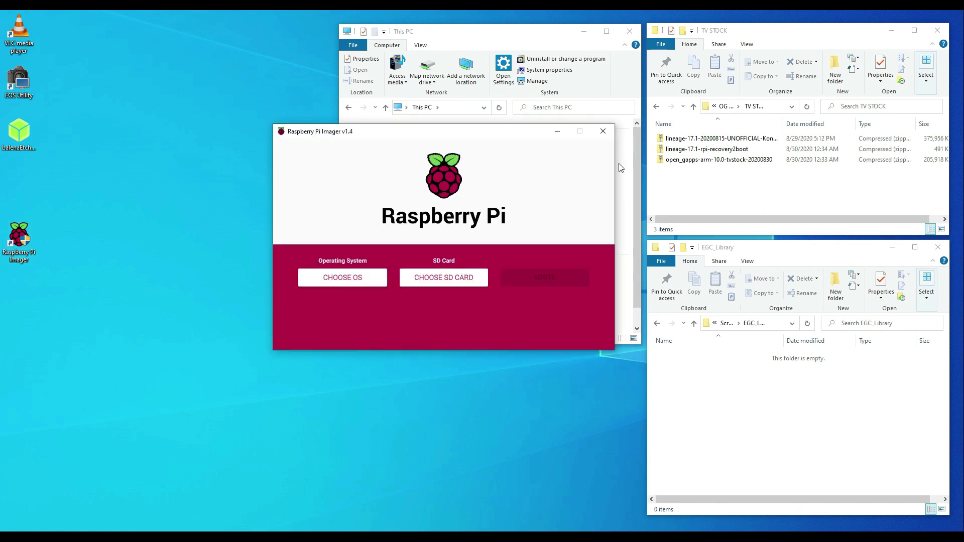
left_click(343, 277)
scroll(369, 295, "down", 5)
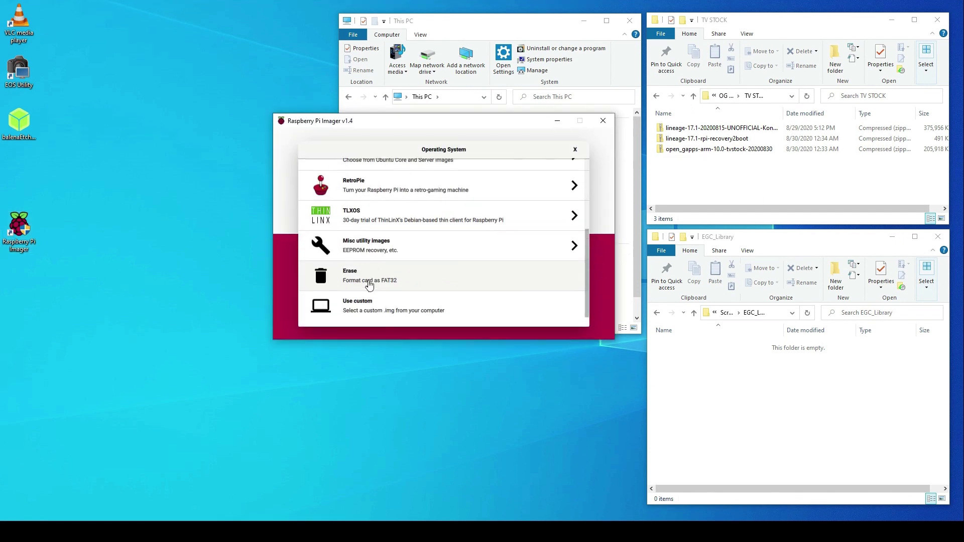
left_click(374, 304)
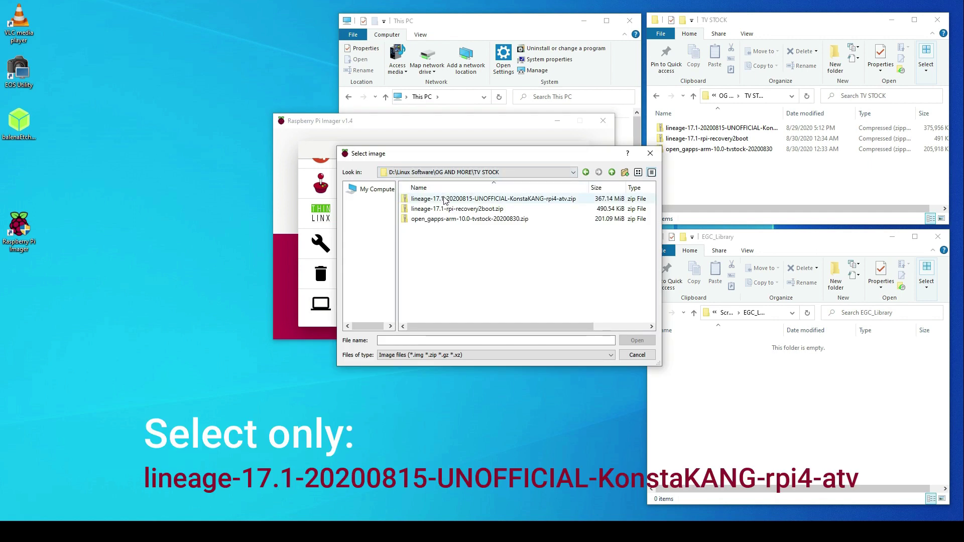
double_click(444, 199)
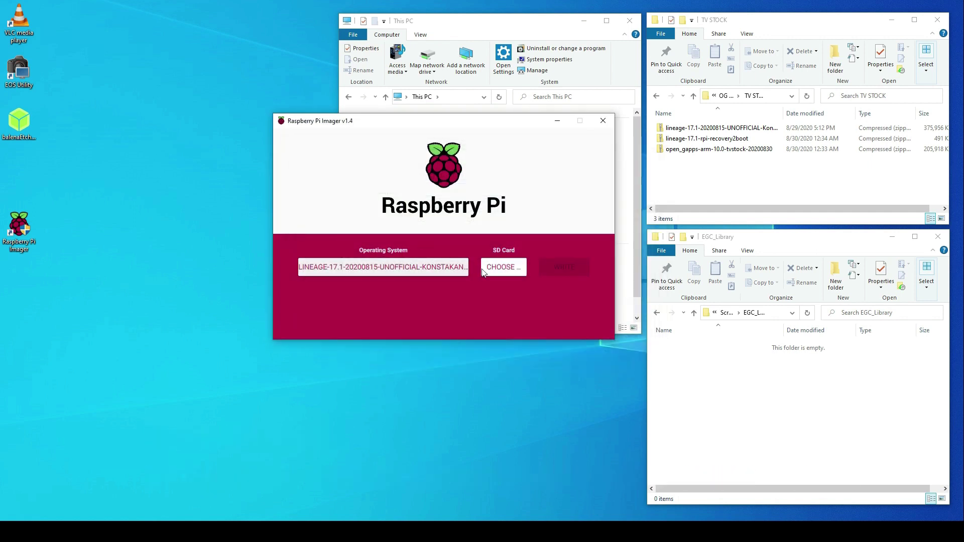
Write the image to the 15.8 GB Generic USB device, confirming the erase.
left_click(483, 269)
left_click(396, 187)
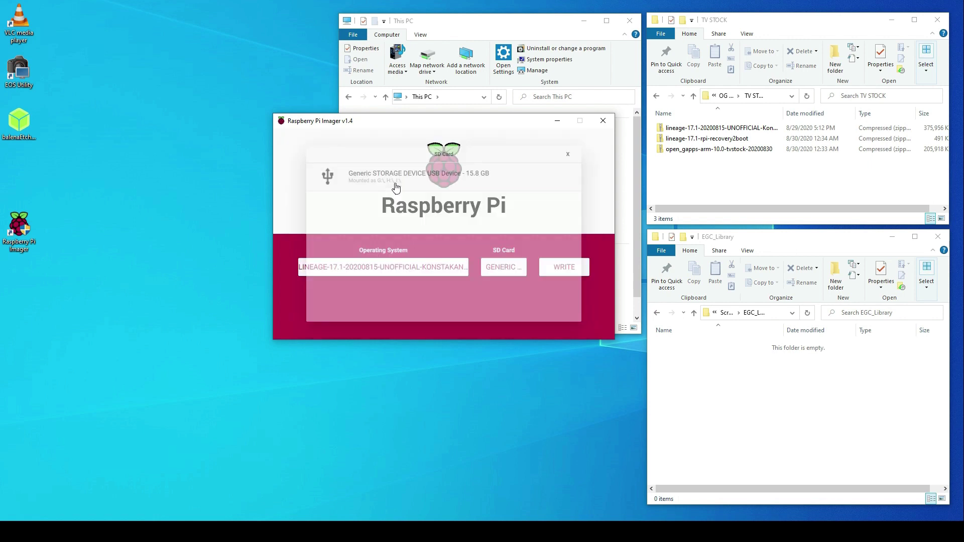
left_click(560, 270)
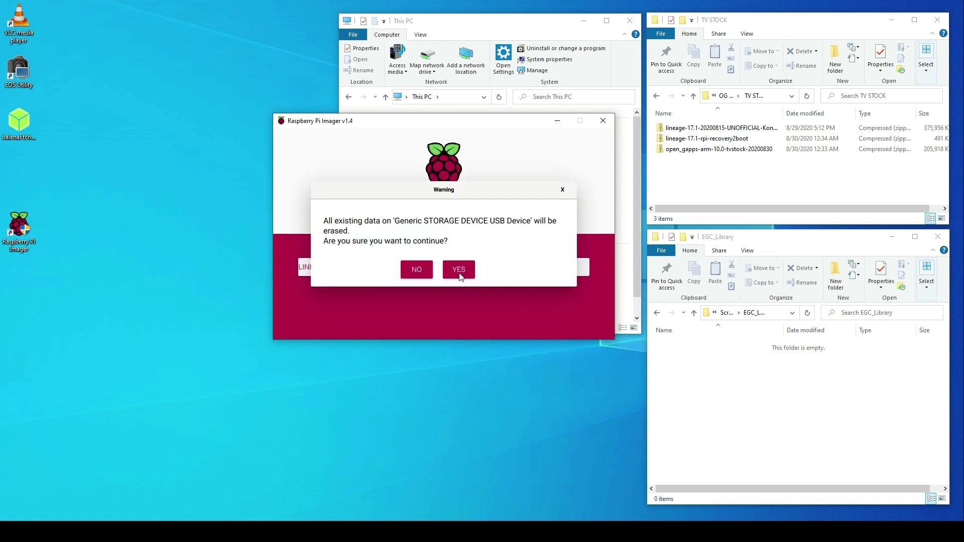
left_click(458, 270)
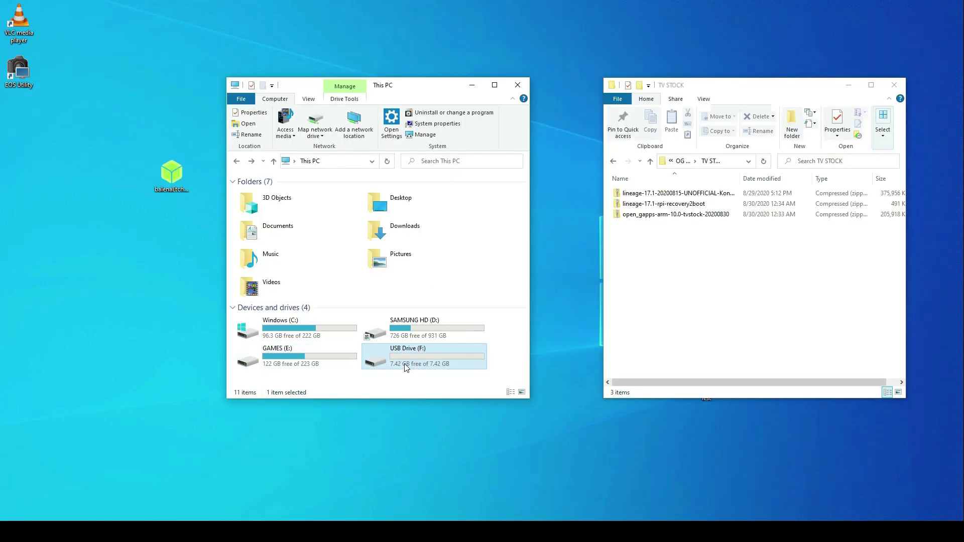
Check the format settings of USB Drive (F:) and close them.
right_click(406, 367)
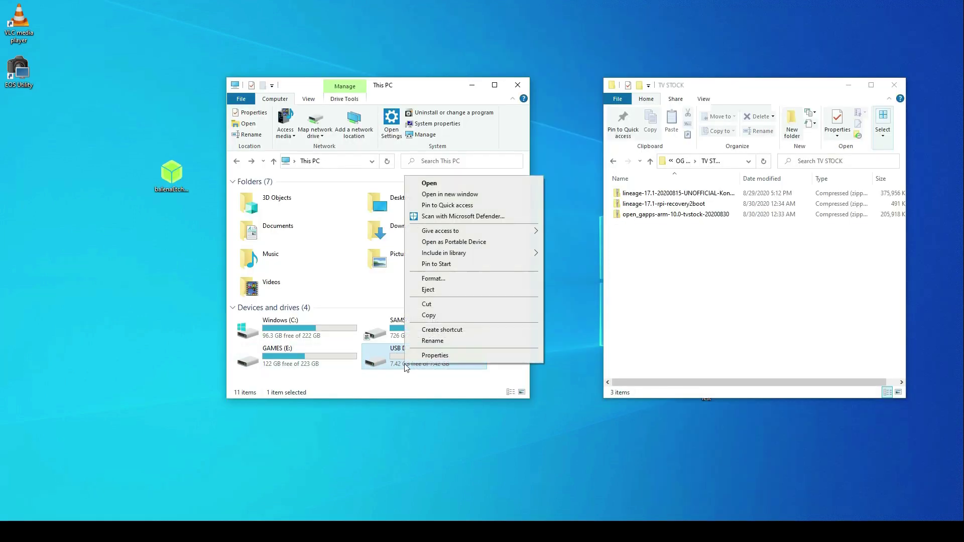
left_click(437, 280)
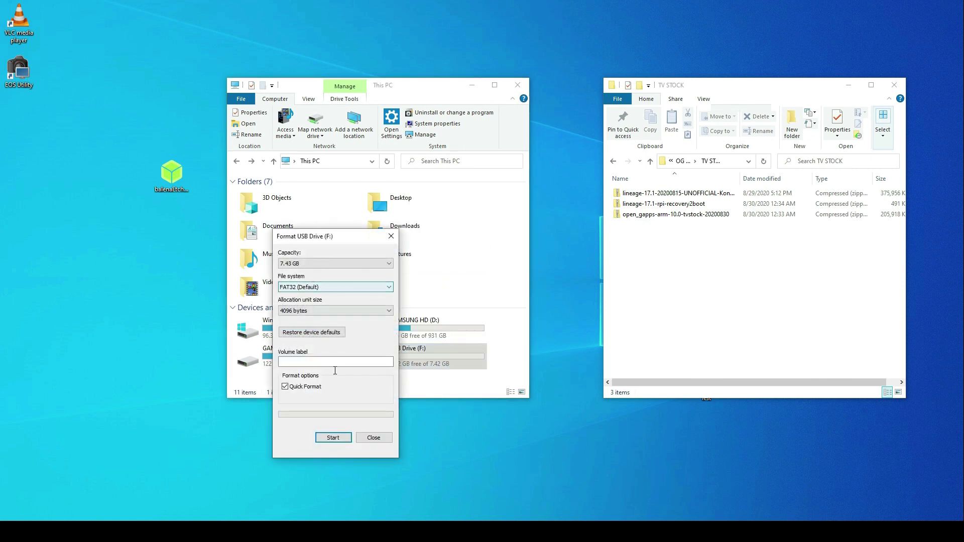
left_click(369, 438)
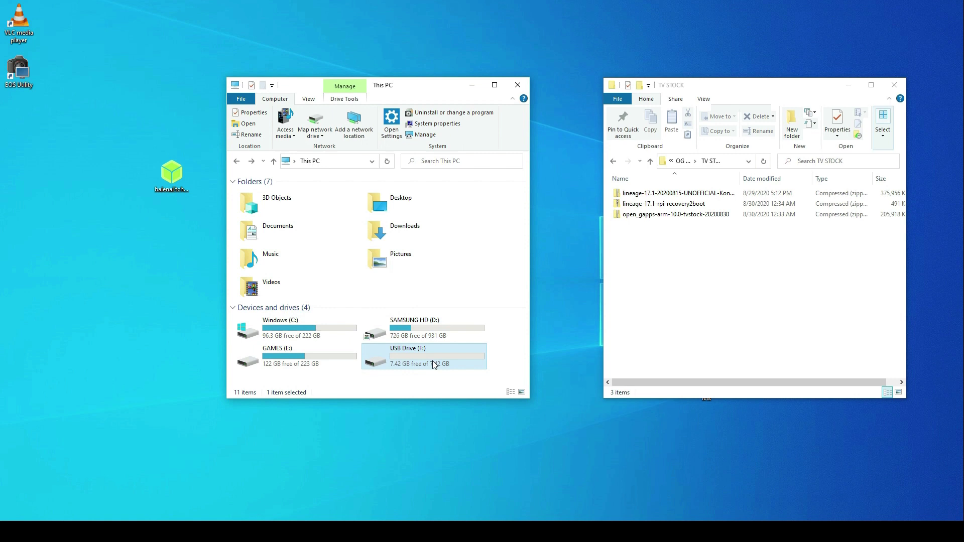
Paste the recovery2boot and open_gapps zip files into the empty USB Drive (F:).
left_click_drag(610, 230, 634, 207)
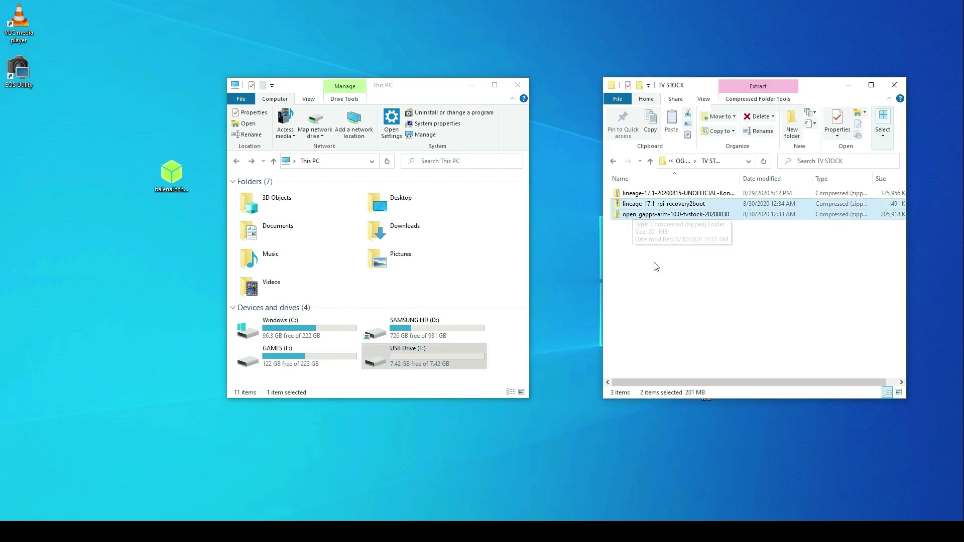
double_click(405, 367)
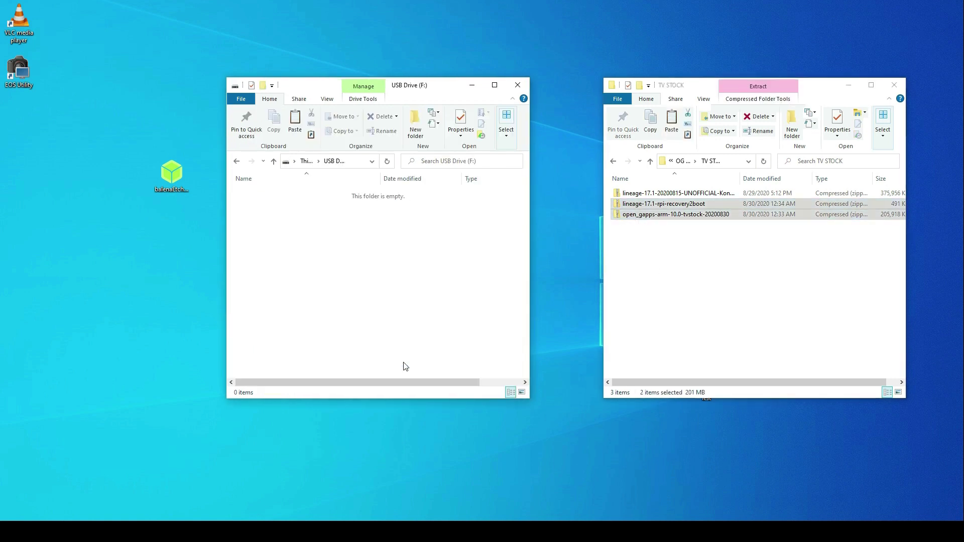
right_click(416, 301)
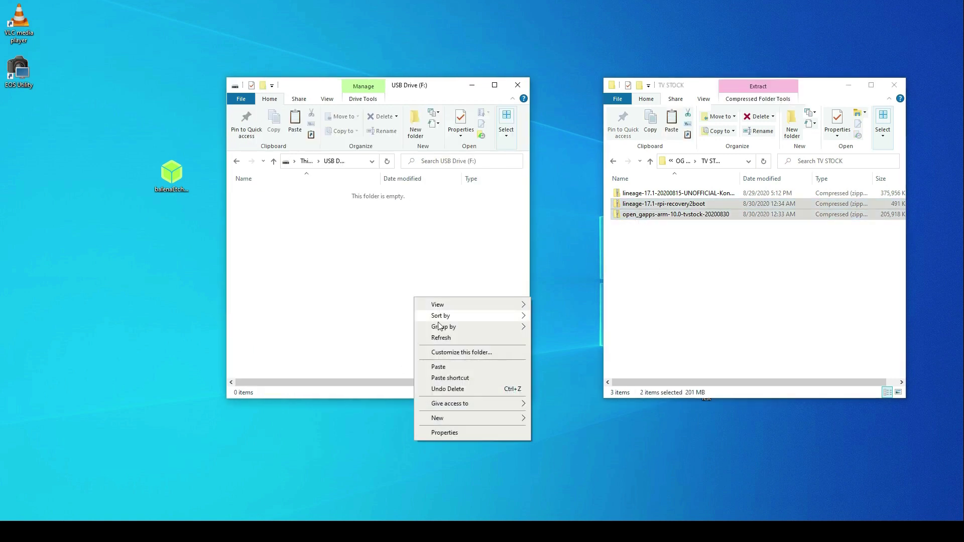
left_click(454, 367)
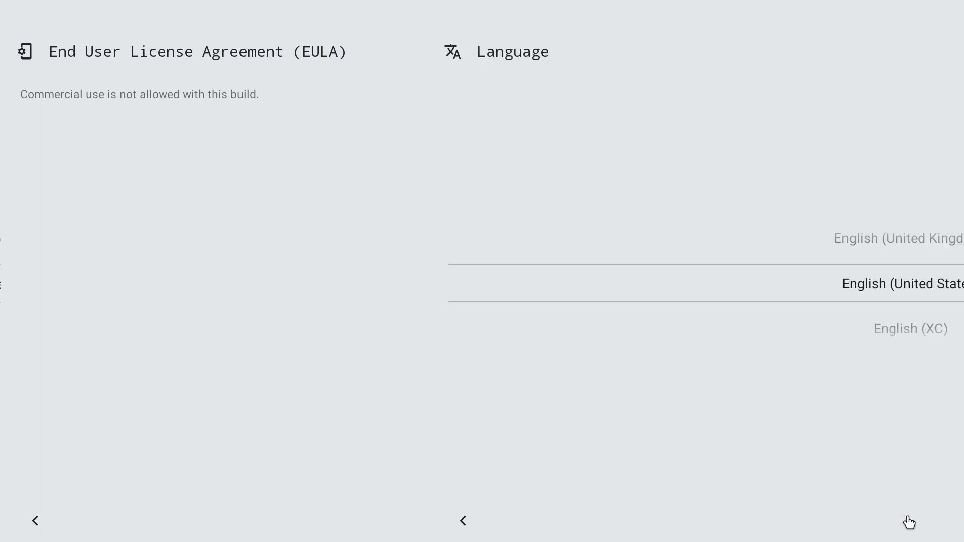
left_click(909, 522)
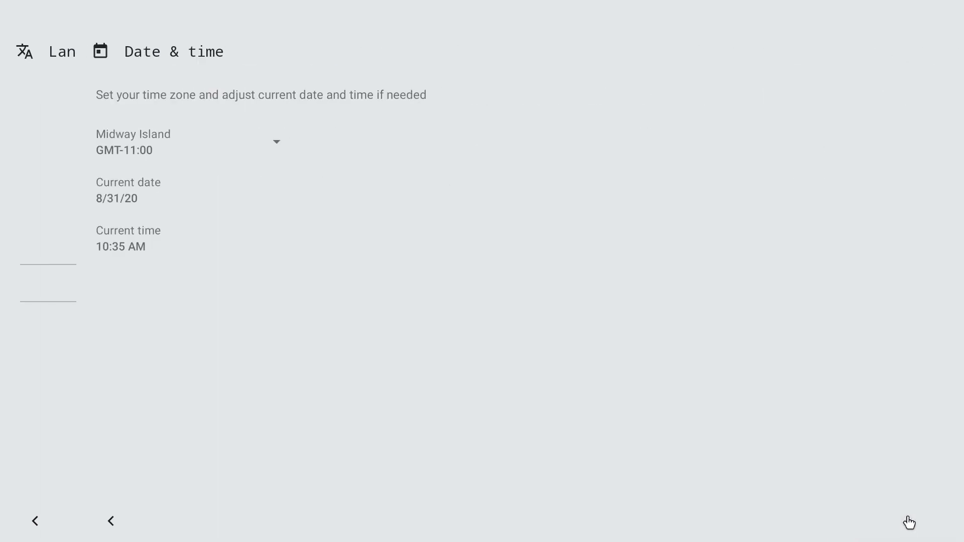
Accept the EULA and set the time zone to Central Time (GMT-5:00).
left_click(118, 143)
scroll(119, 382, "down", 1)
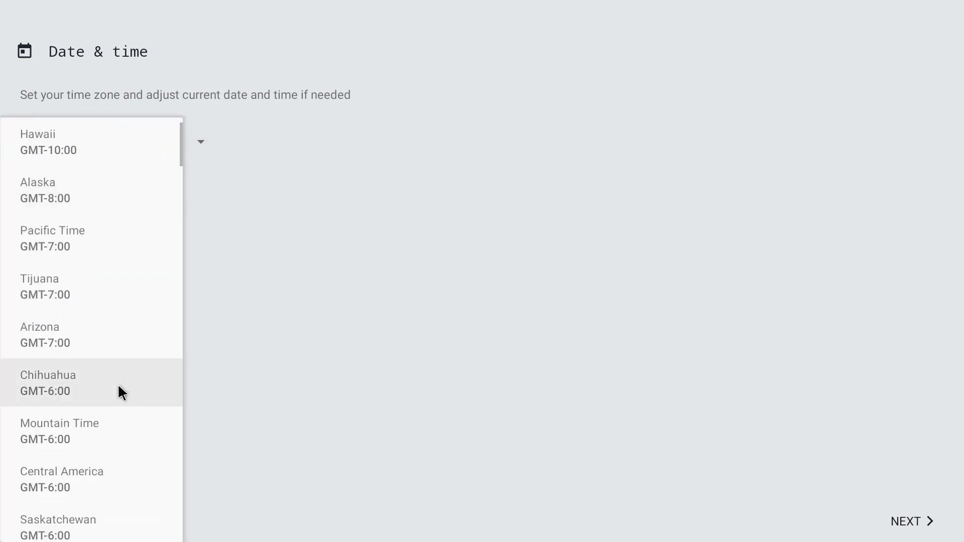
scroll(120, 393, "down", 1)
left_click(68, 523)
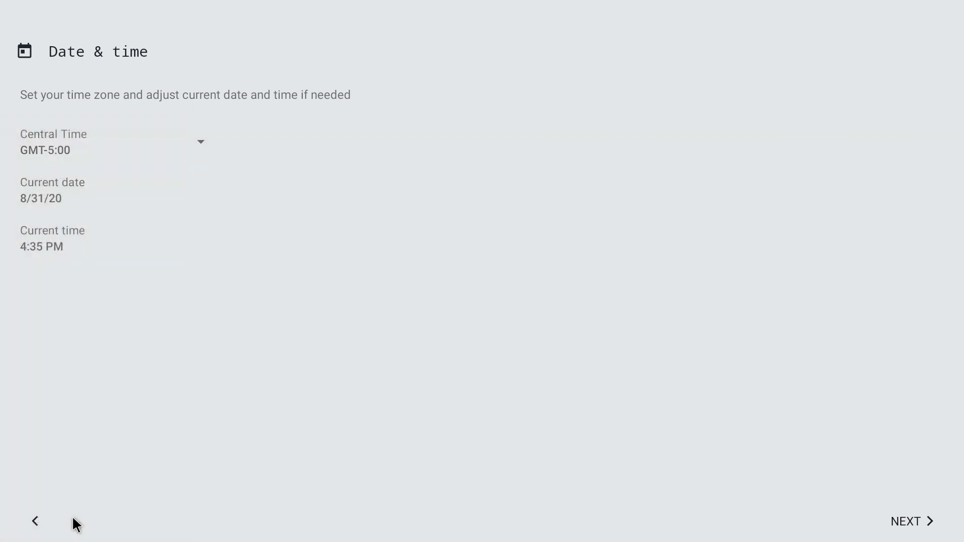
Advance past date/time, location and LineageOS features pages, skipping phone protection.
left_click(909, 522)
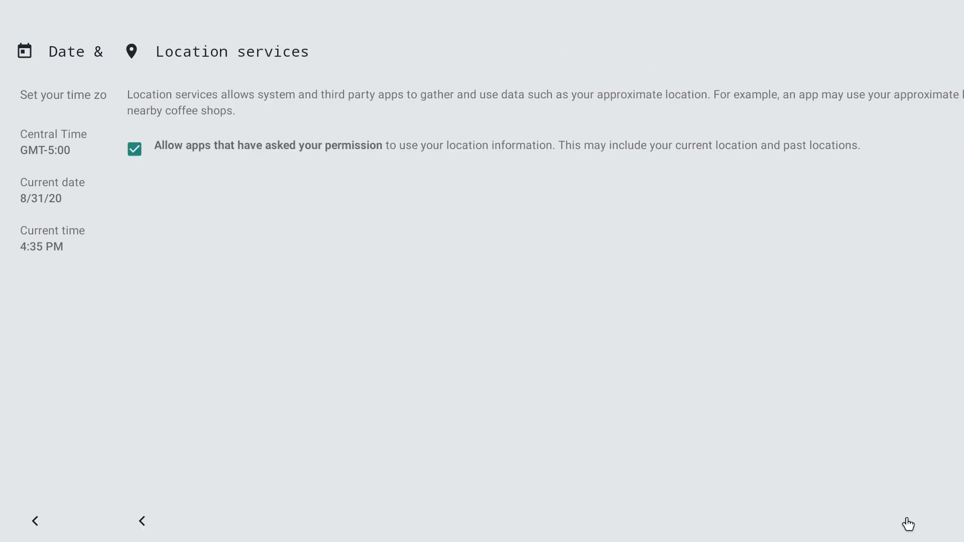
left_click(909, 522)
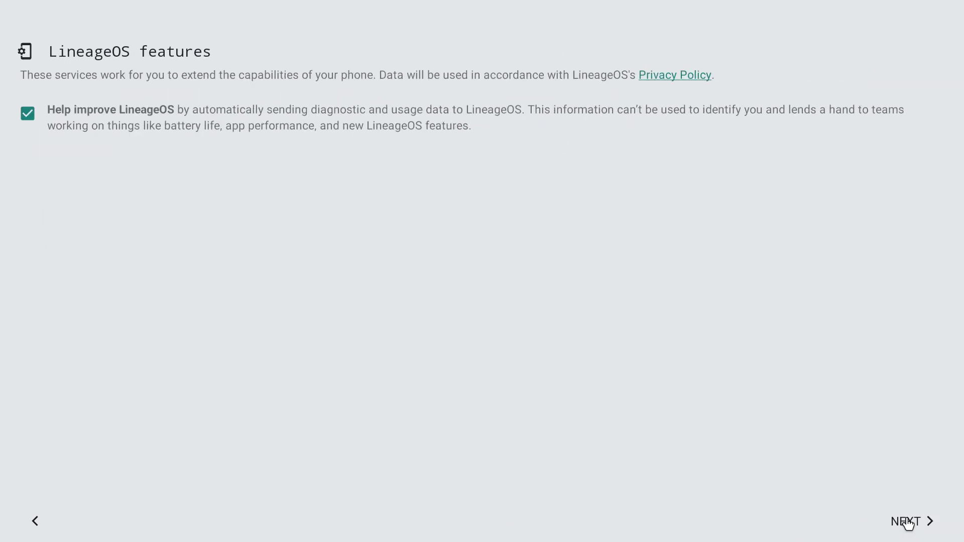
left_click(909, 522)
left_click(909, 522)
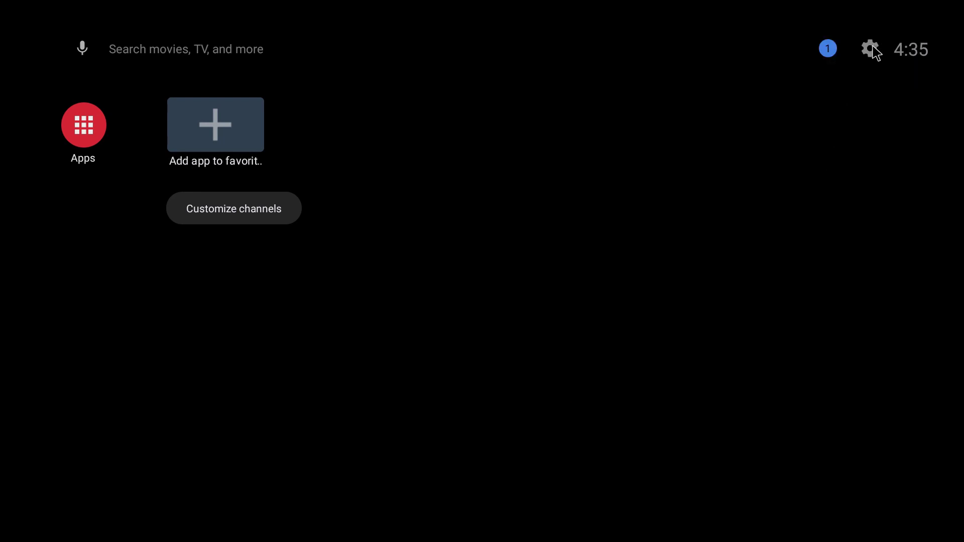
Unlock developer options by tapping Build seven times under Device Preferences > About.
left_click(871, 50)
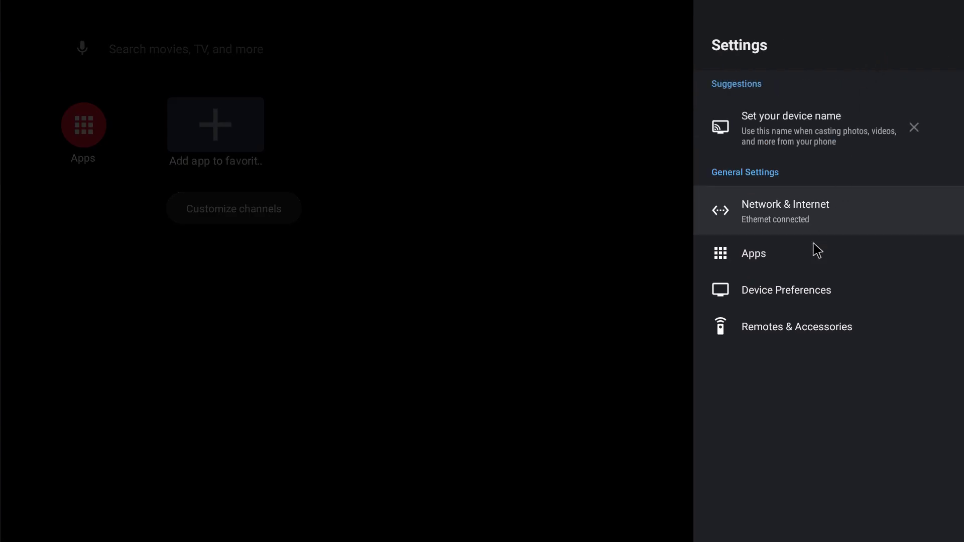
left_click(801, 299)
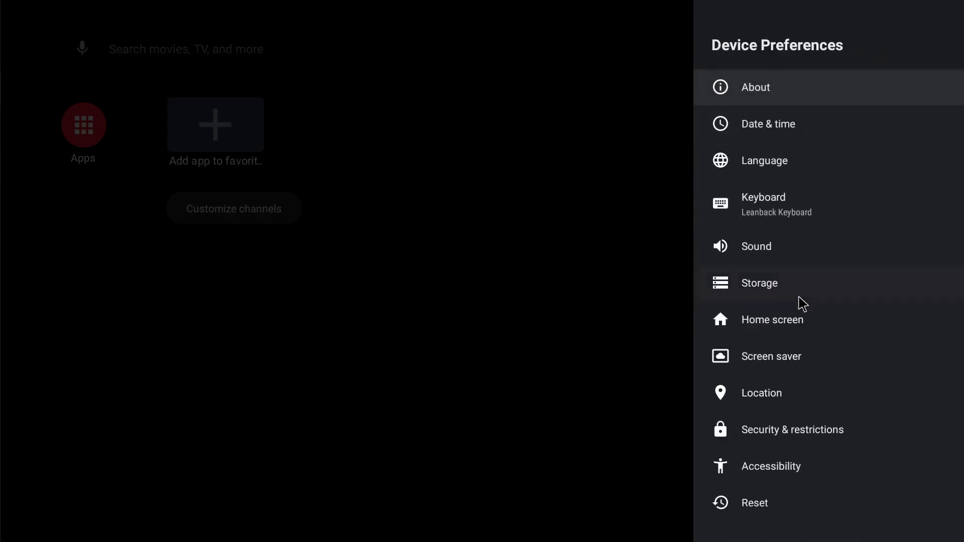
left_click(800, 101)
scroll(835, 325, "down", 4)
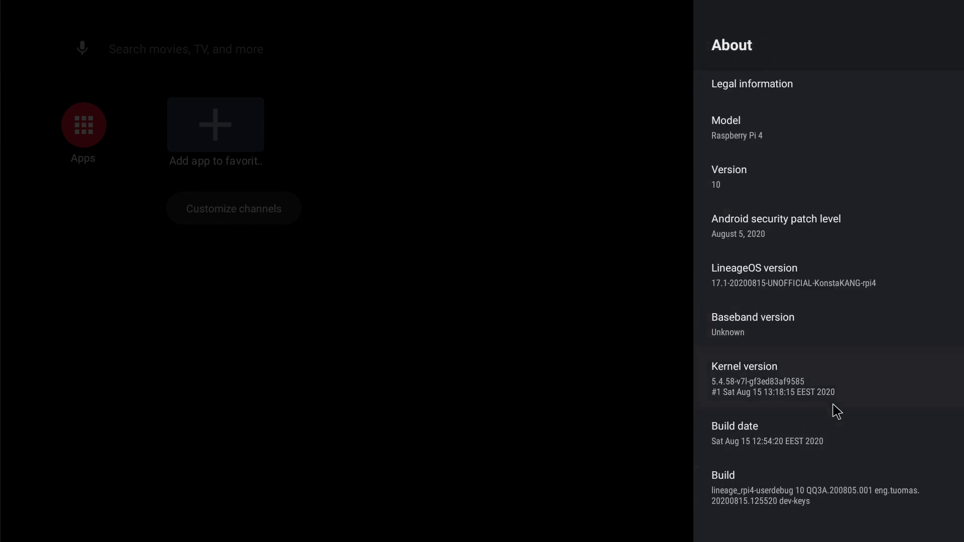
left_click(811, 487)
left_click(811, 487)
left_click(811, 487)
left_click(811, 487)
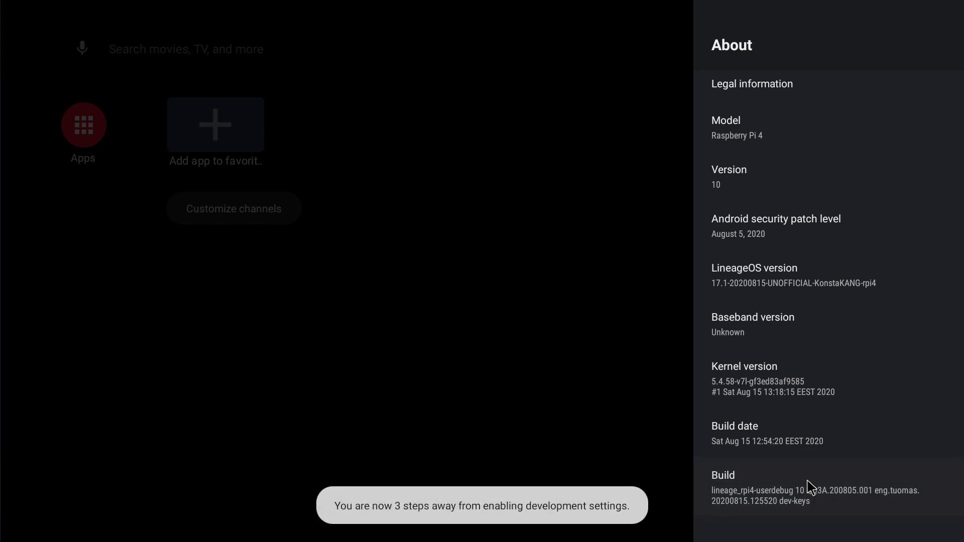
left_click(811, 487)
left_click(811, 488)
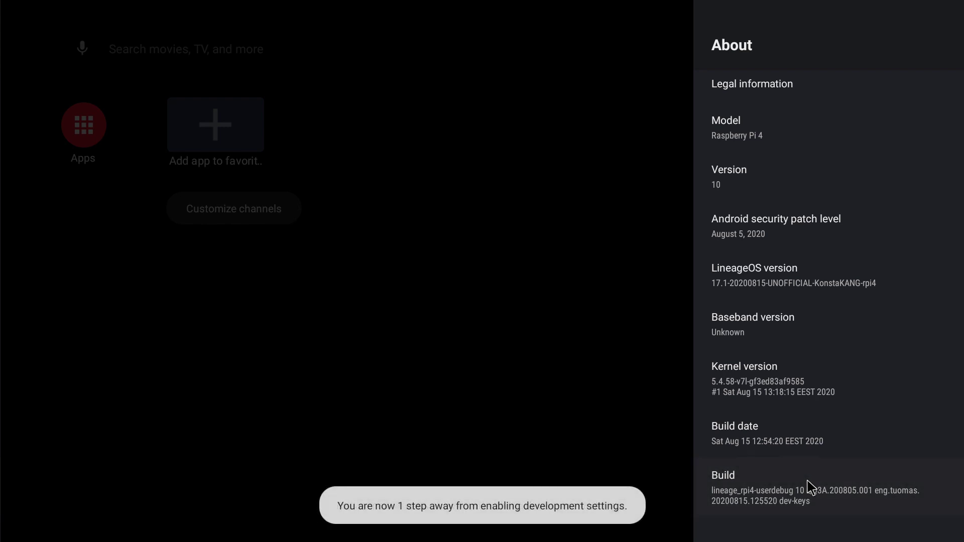
left_click(810, 487)
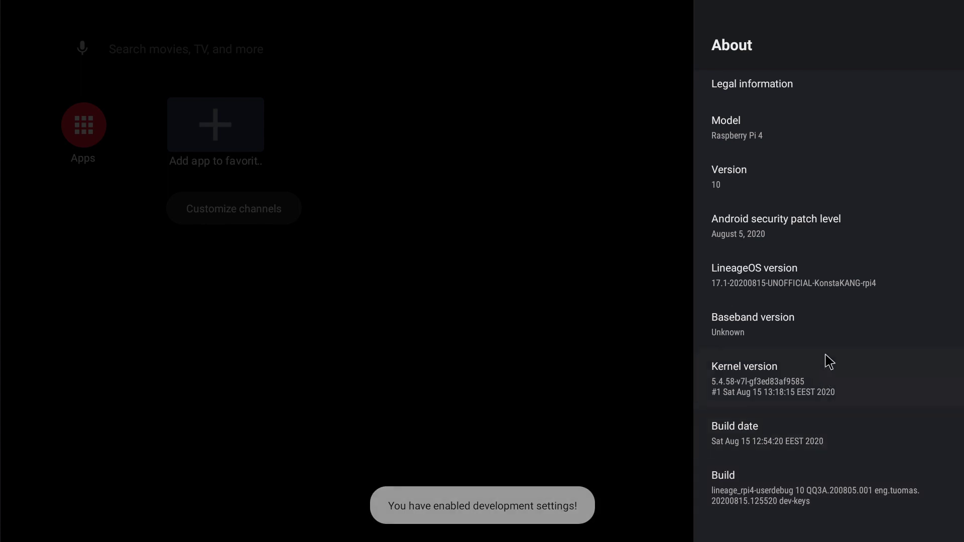
key("Escape")
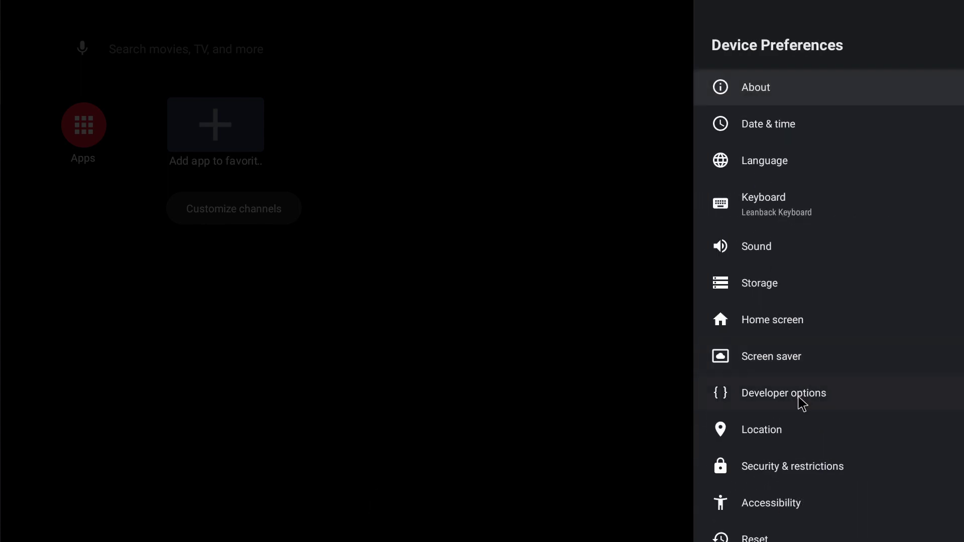
Turn on Root access and Local terminal in Developer options, then back out.
left_click(799, 397)
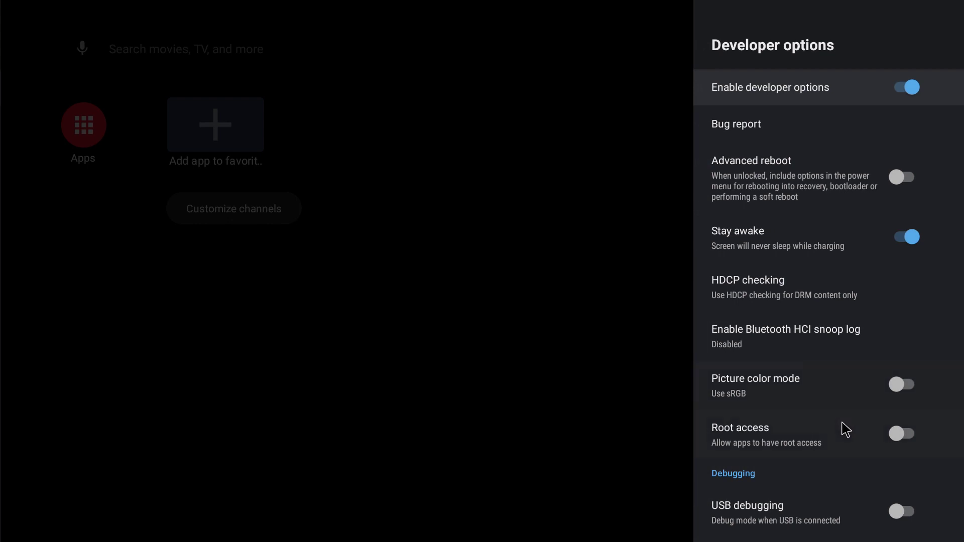
left_click(903, 434)
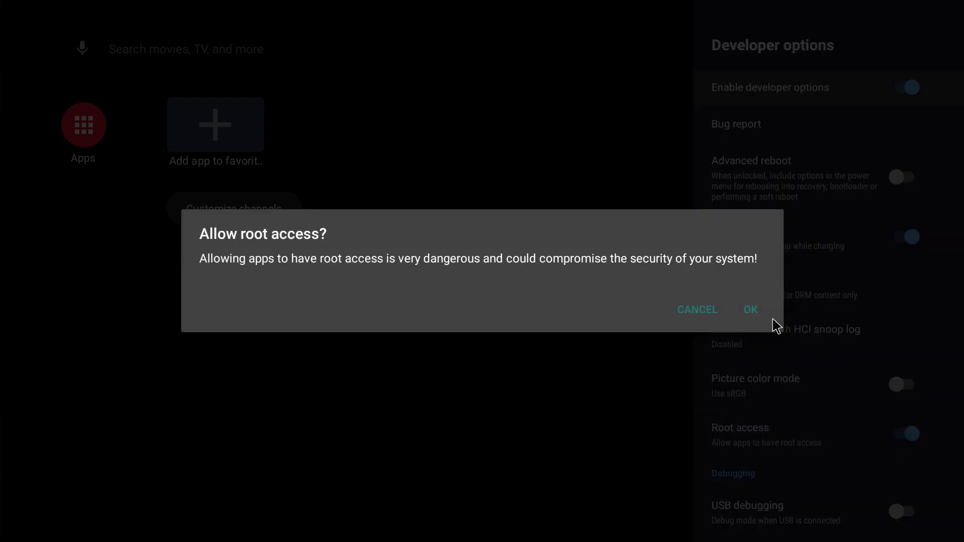
left_click(752, 311)
scroll(943, 408, "down", 2)
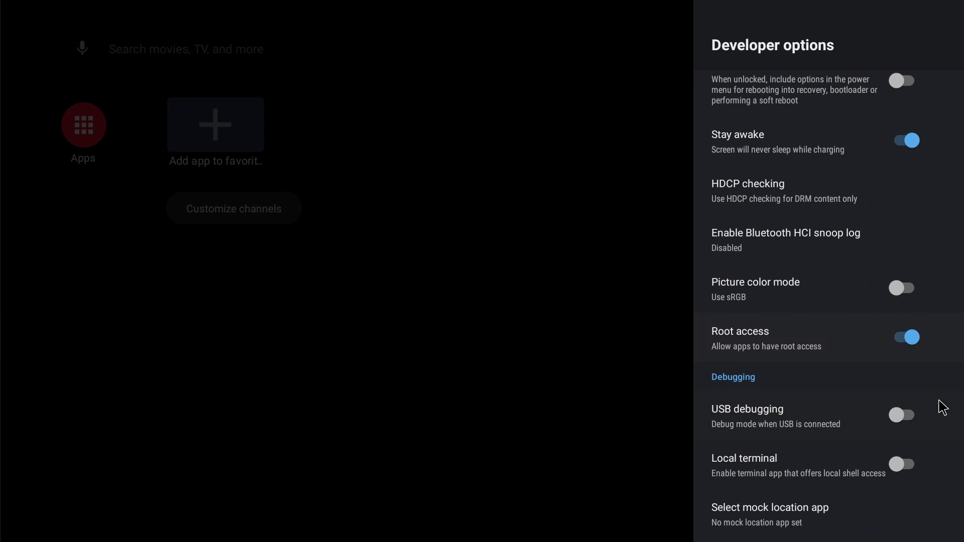
left_click(910, 471)
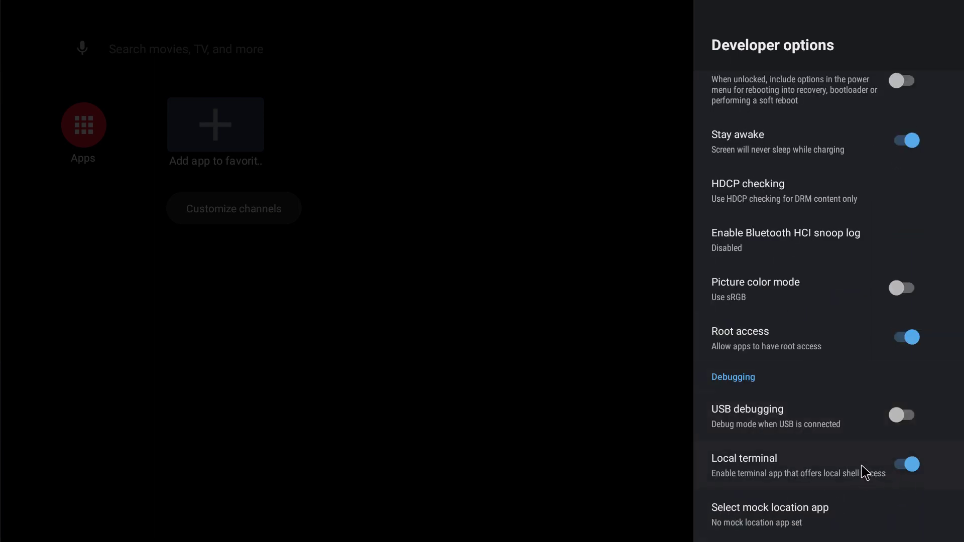
key("Escape")
key("Escape")
key("Escape")
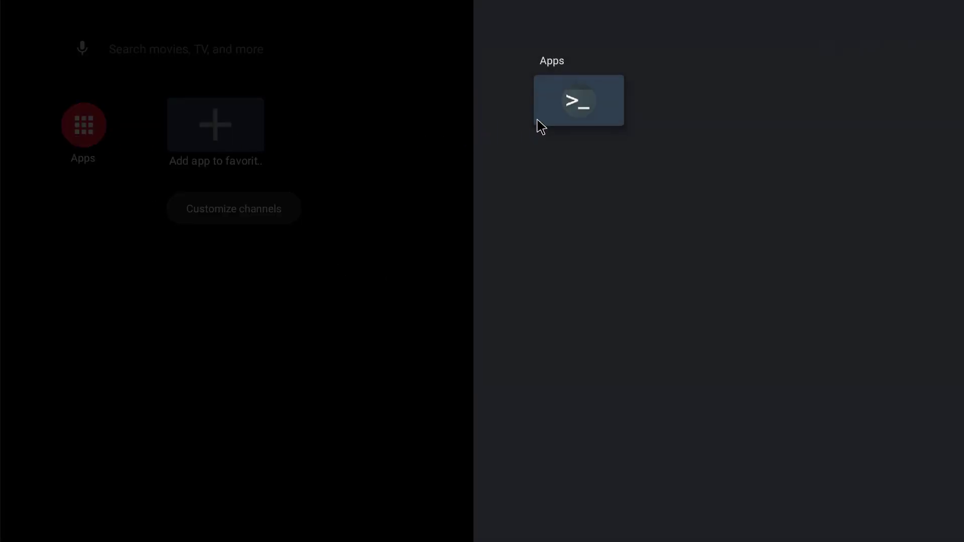
Launch Terminal, run su and rpi4-recovery.sh as root, then reboot the device.
left_click(547, 123)
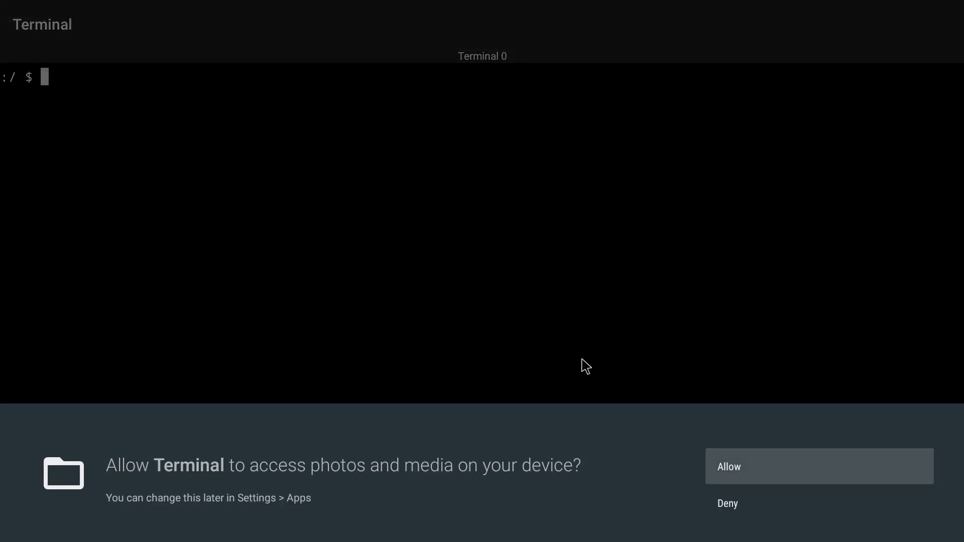
left_click(811, 477)
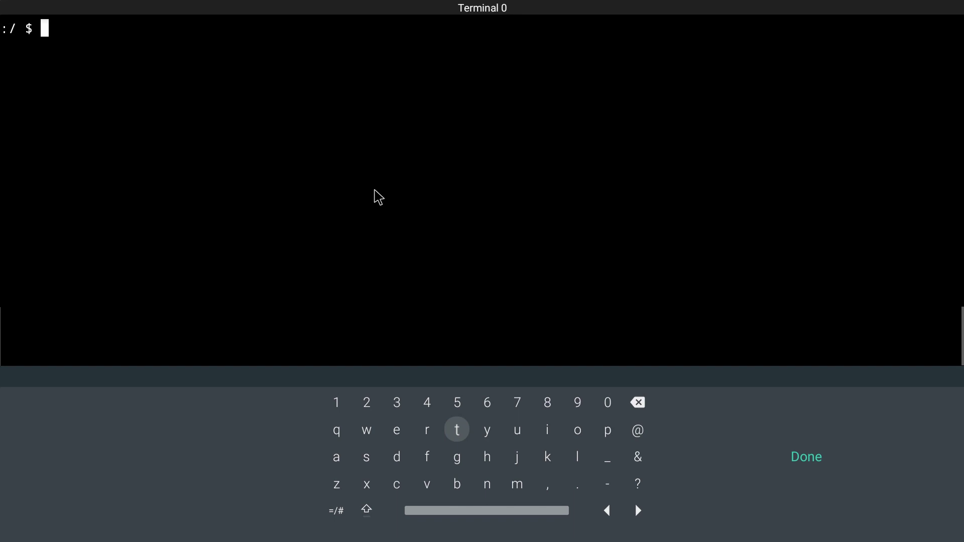
type("su")
key("Return")
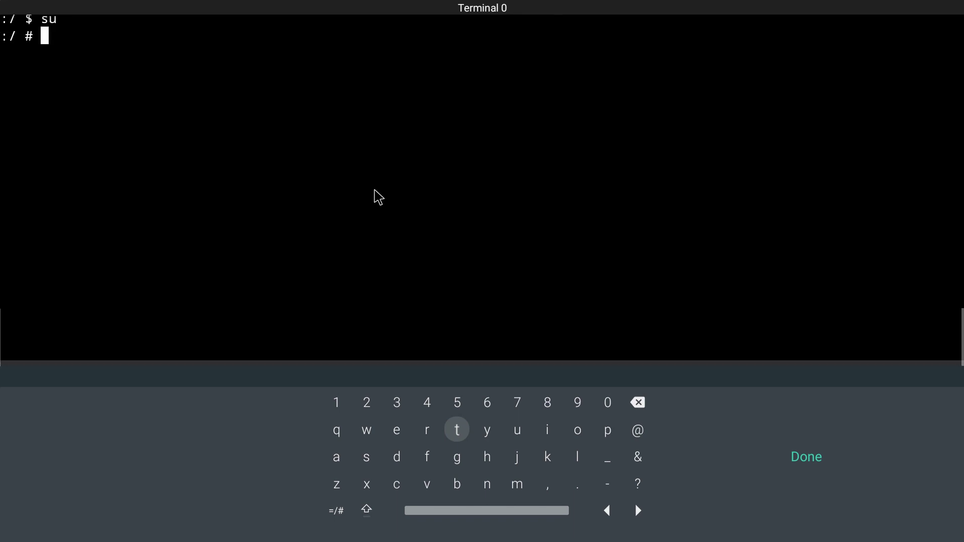
type("rpi4-rec")
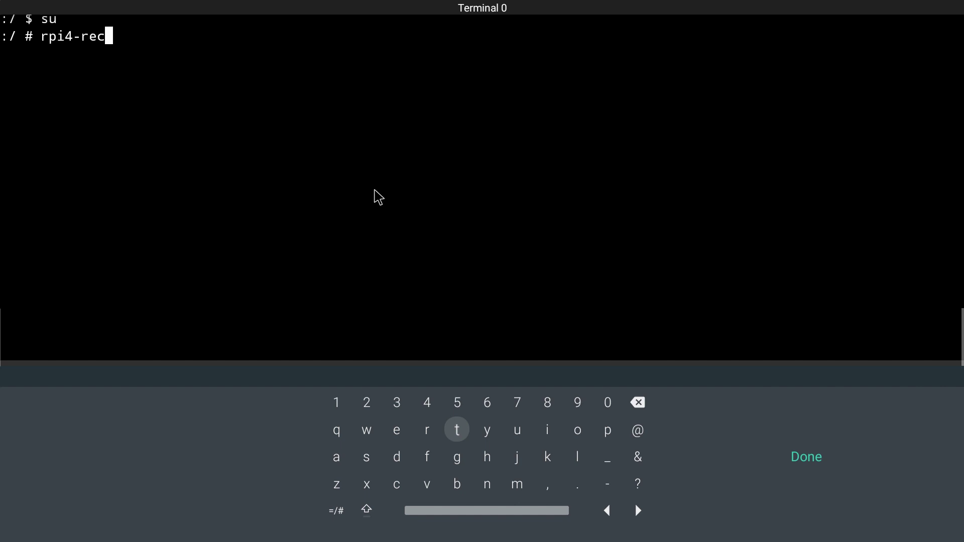
type("overy.sh")
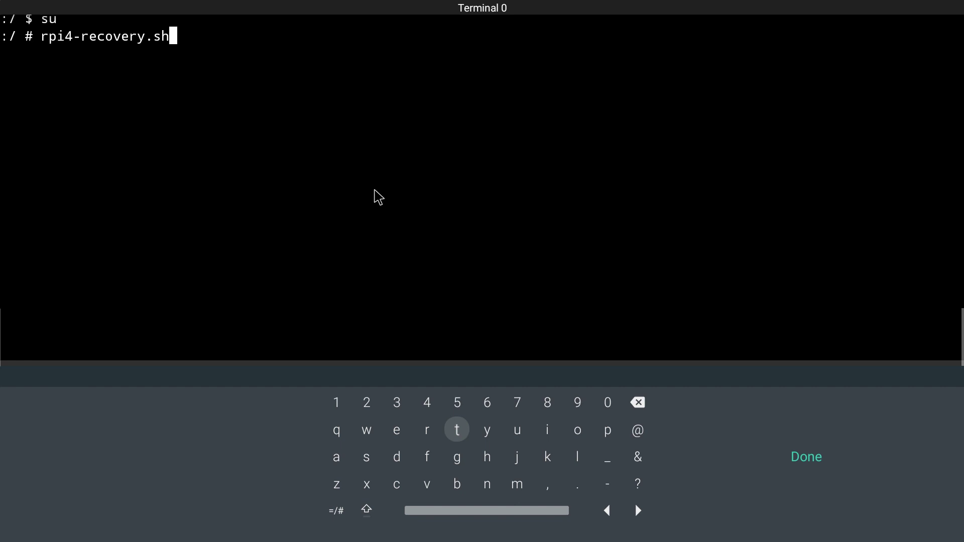
key("Return")
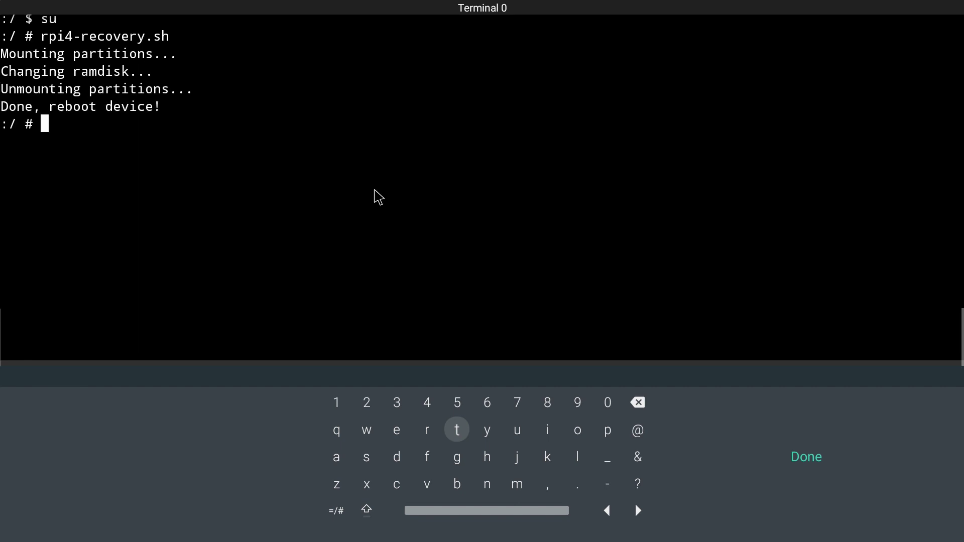
type("reboot")
key("Return")
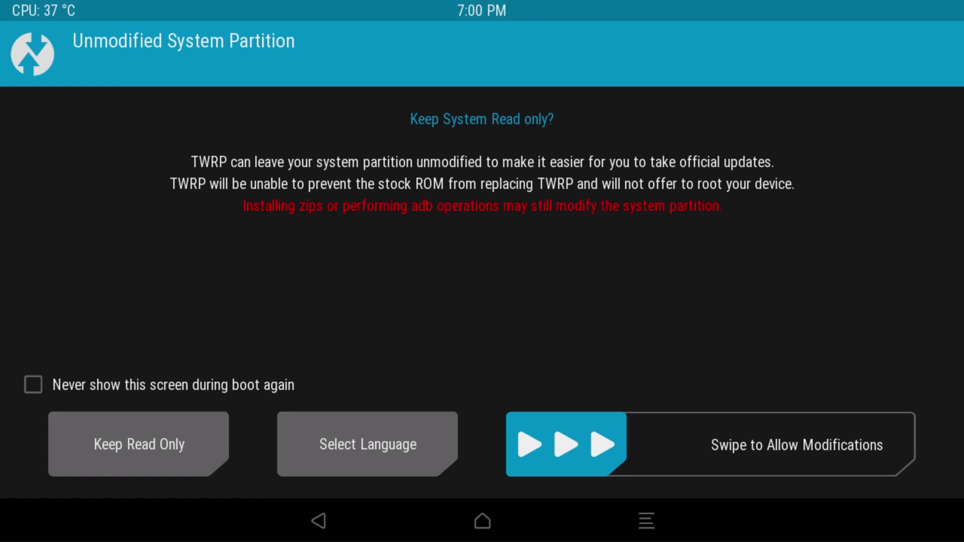
Swipe to allow modifications, tick Boot, System, Vendor and USB-OTG under Mount, then go back.
left_click_drag(570, 443, 889, 447)
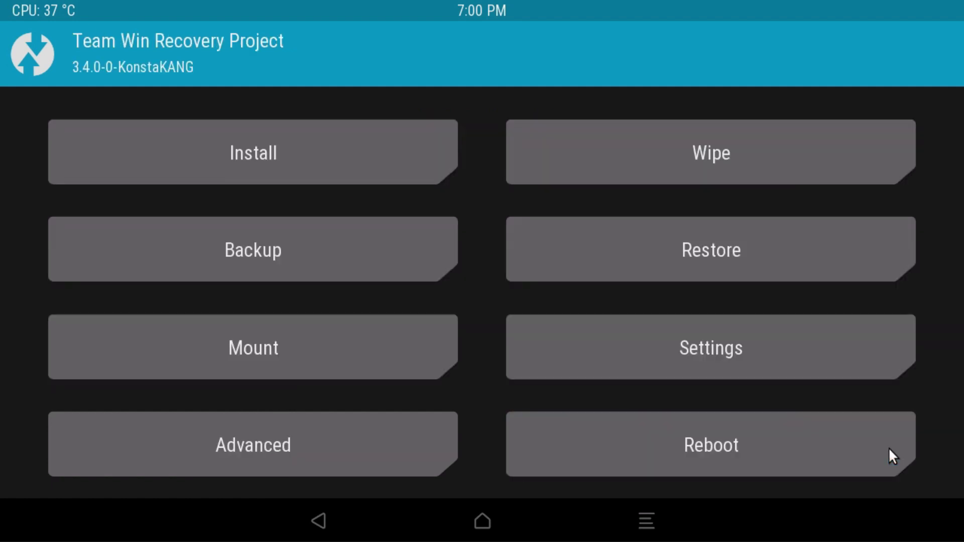
left_click(207, 350)
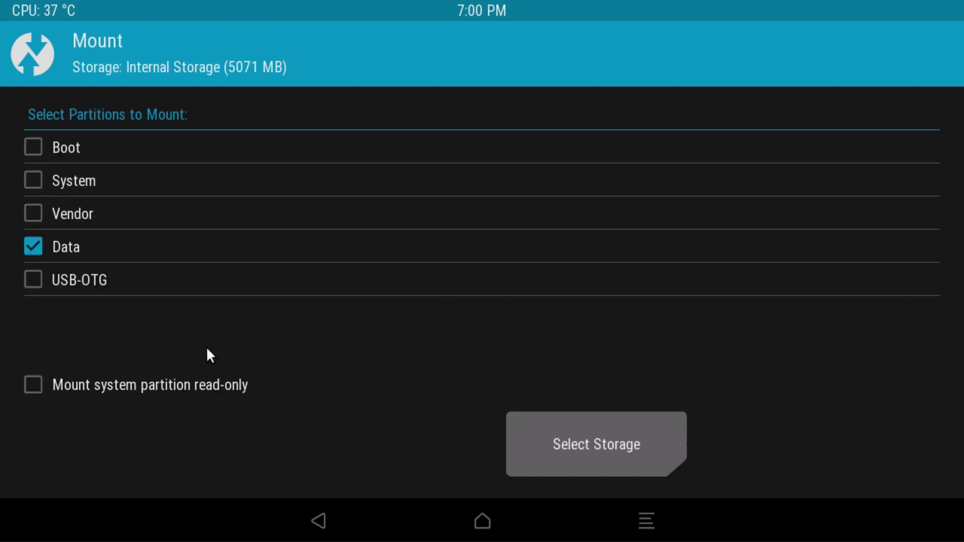
left_click(38, 151)
left_click(29, 182)
left_click(34, 213)
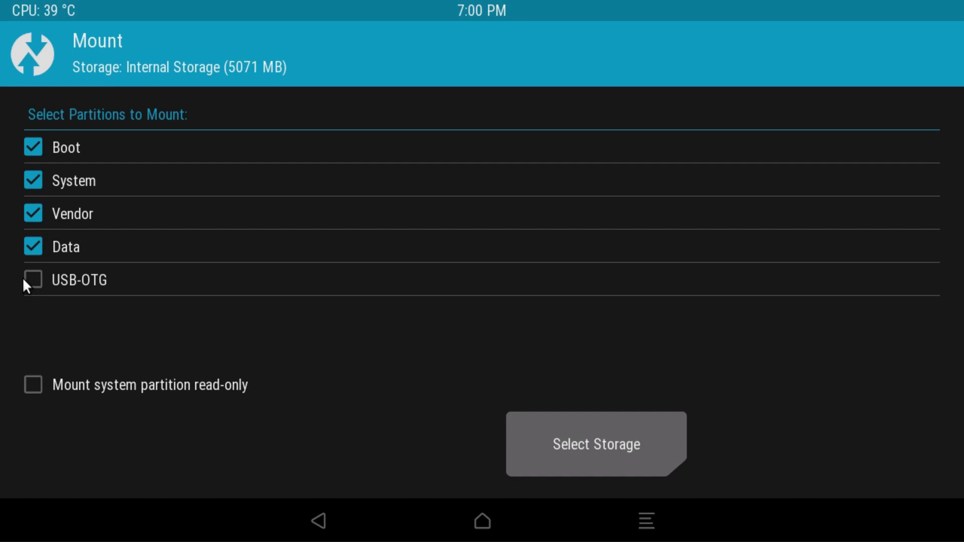
left_click(40, 275)
left_click(37, 276)
left_click(37, 279)
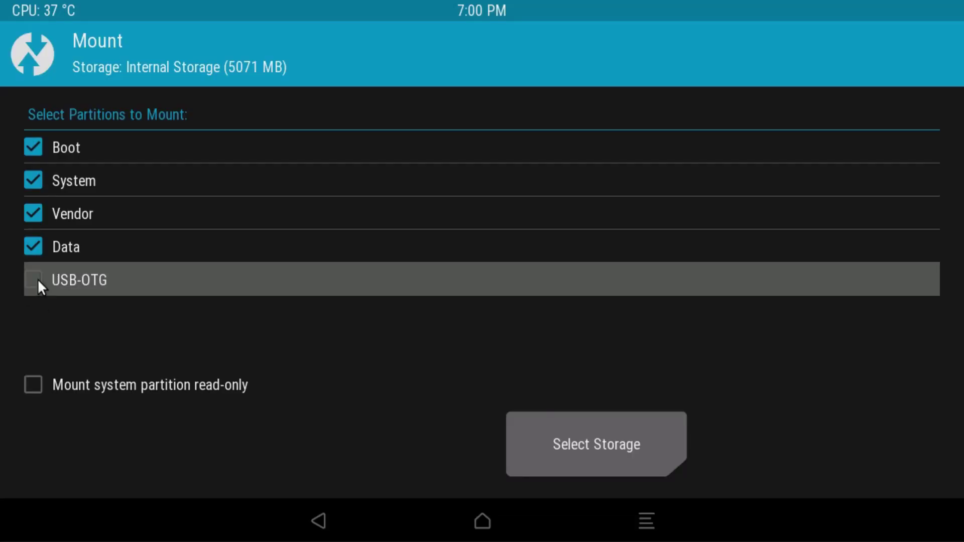
left_click(323, 518)
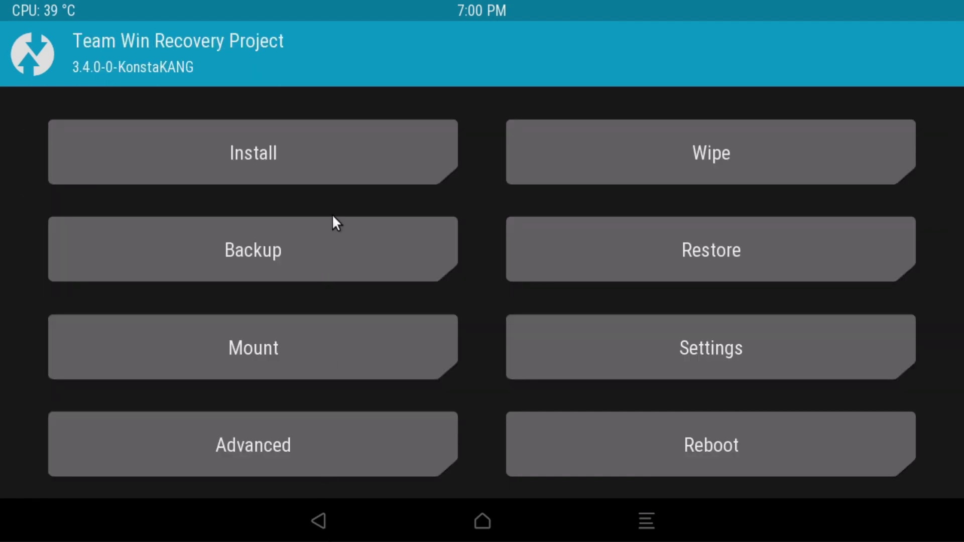
Switch Install storage to USB-OTG and flash open_gapps-arm-10.0-tvstock-20200830.zip.
left_click(340, 167)
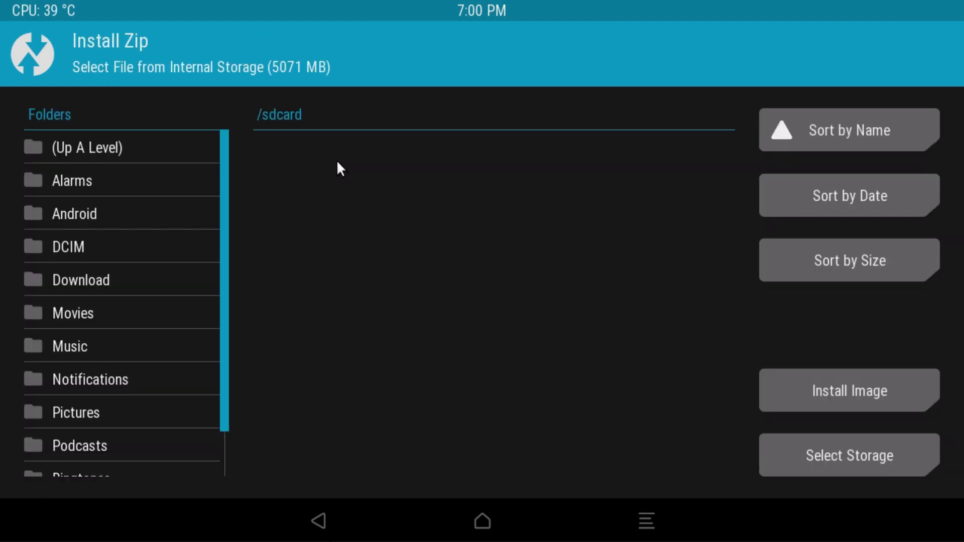
left_click(840, 454)
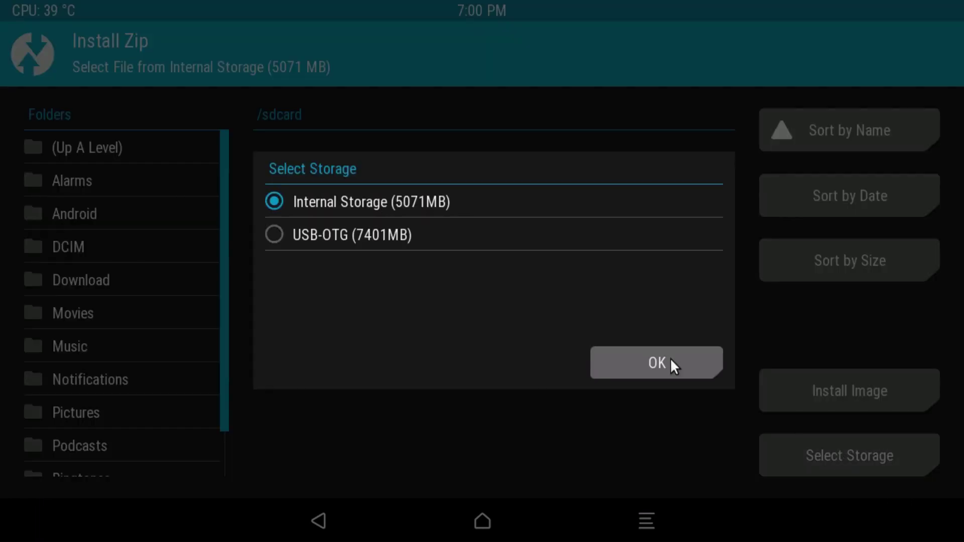
left_click(315, 234)
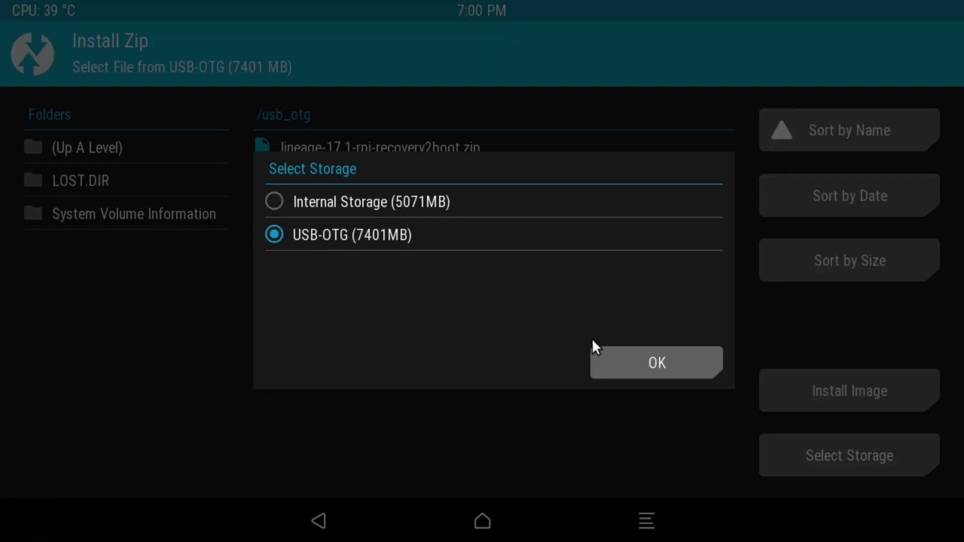
left_click(651, 373)
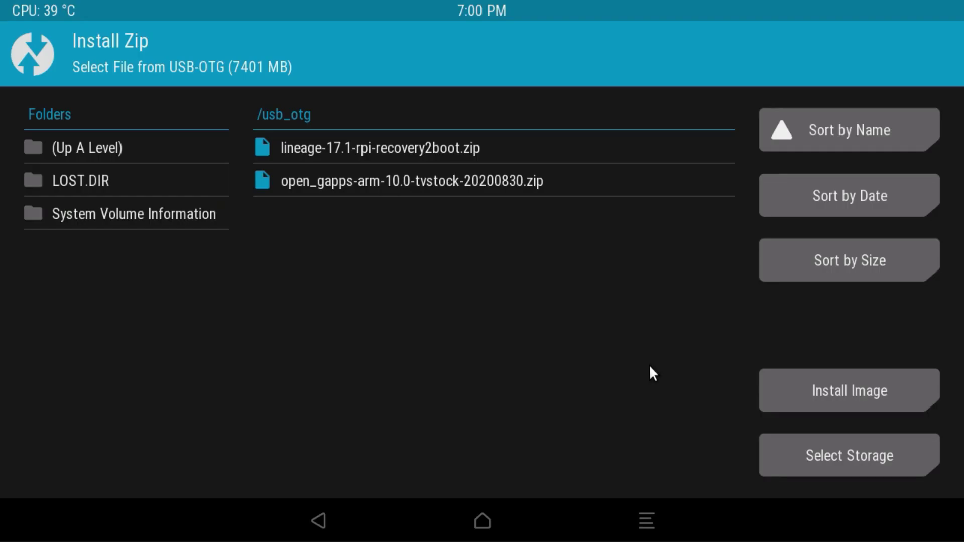
left_click(492, 189)
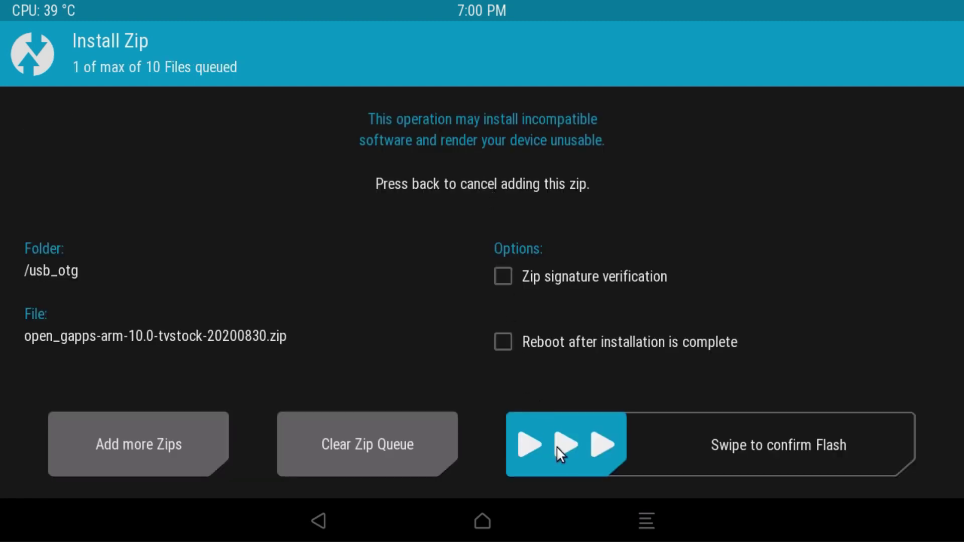
left_click_drag(559, 456, 929, 463)
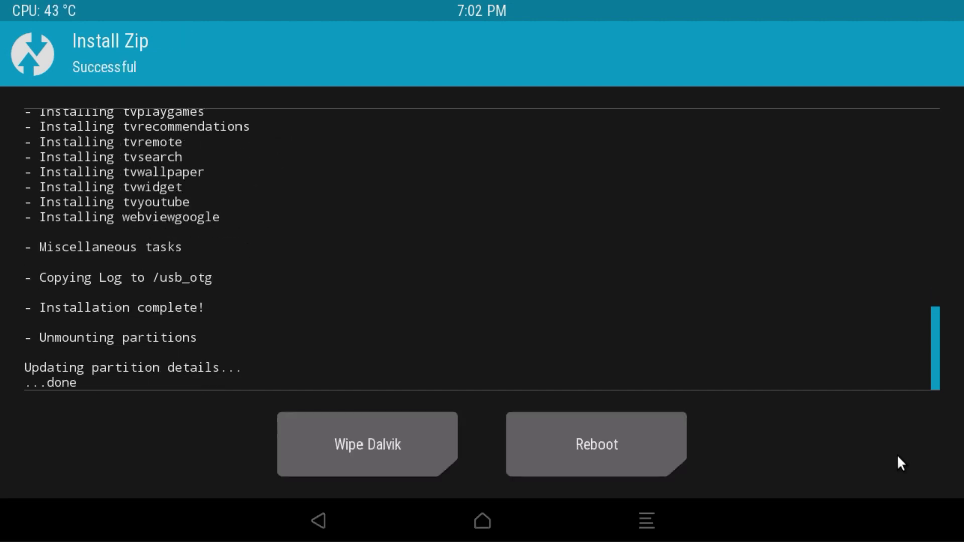
Wipe the Dalvik cache in TWRP and return to the USB-OTG zip list.
left_click(383, 447)
left_click_drag(331, 446, 623, 444)
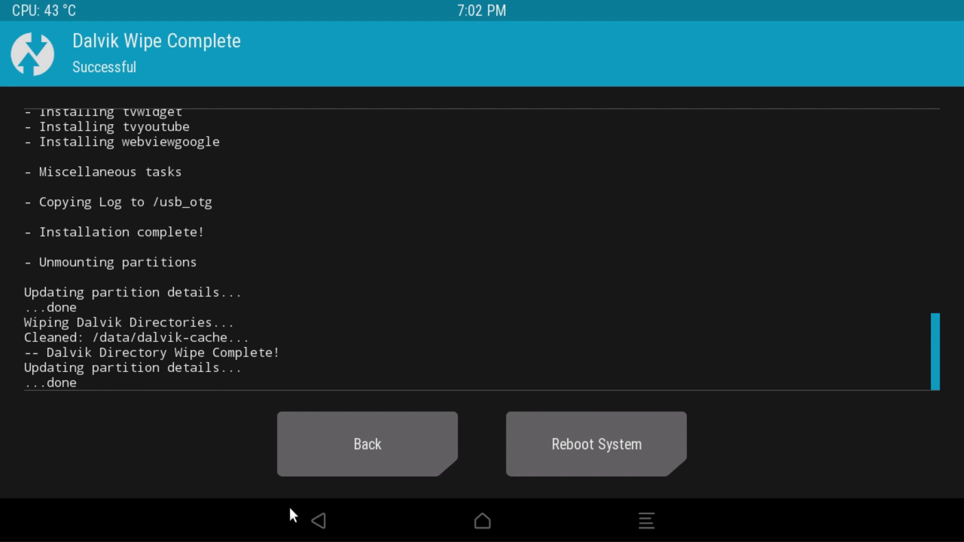
left_click(323, 535)
left_click(318, 521)
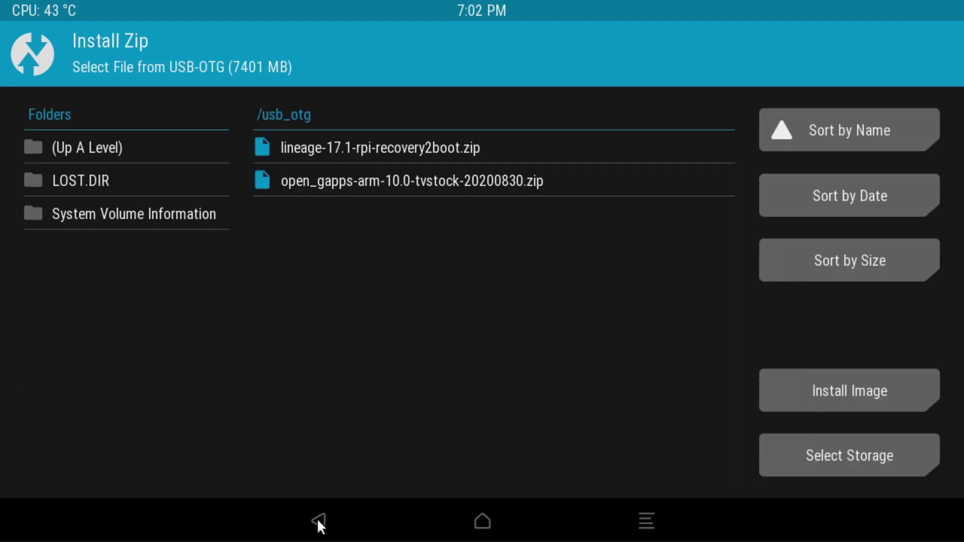
Flash lineage-17.1-rpi-recovery2boot.zip and bring up the reboot options.
left_click(418, 147)
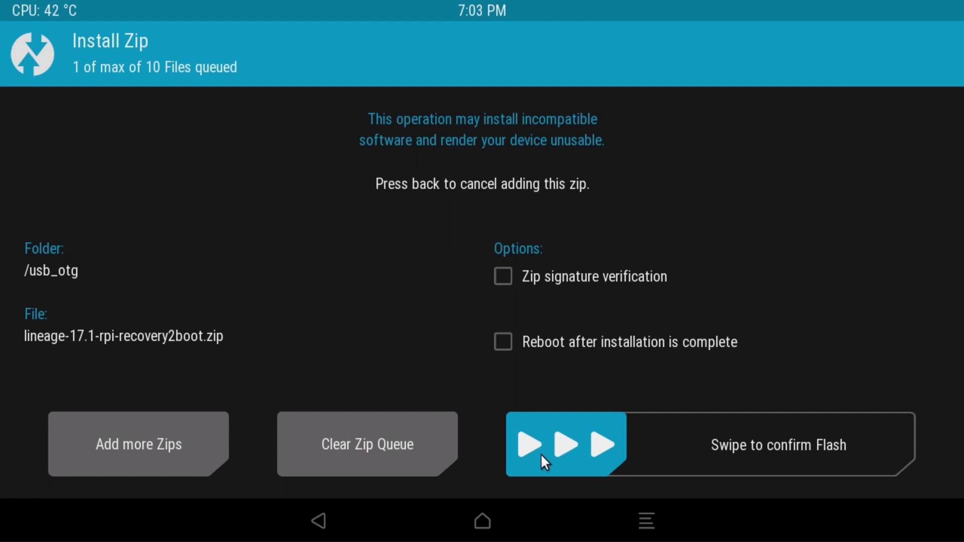
left_click_drag(540, 453, 918, 455)
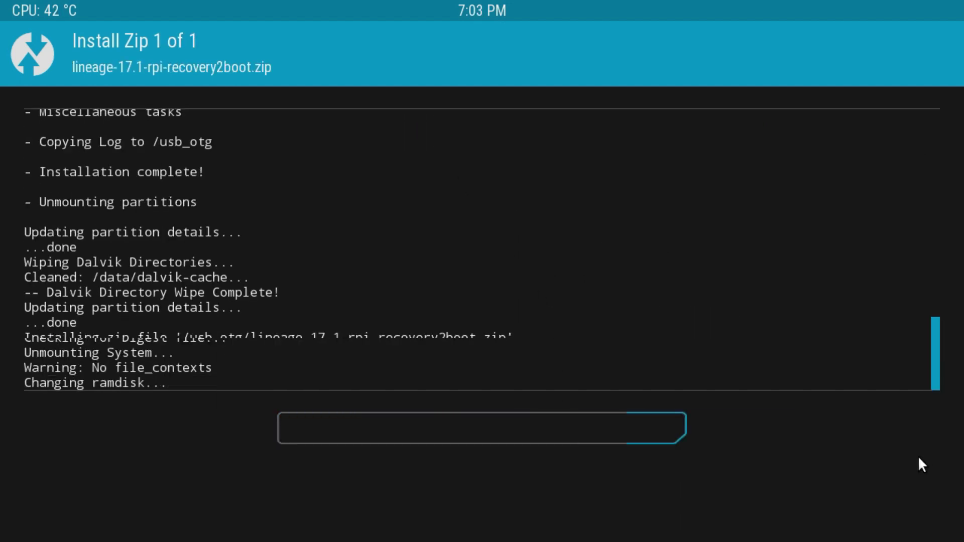
left_click(589, 441)
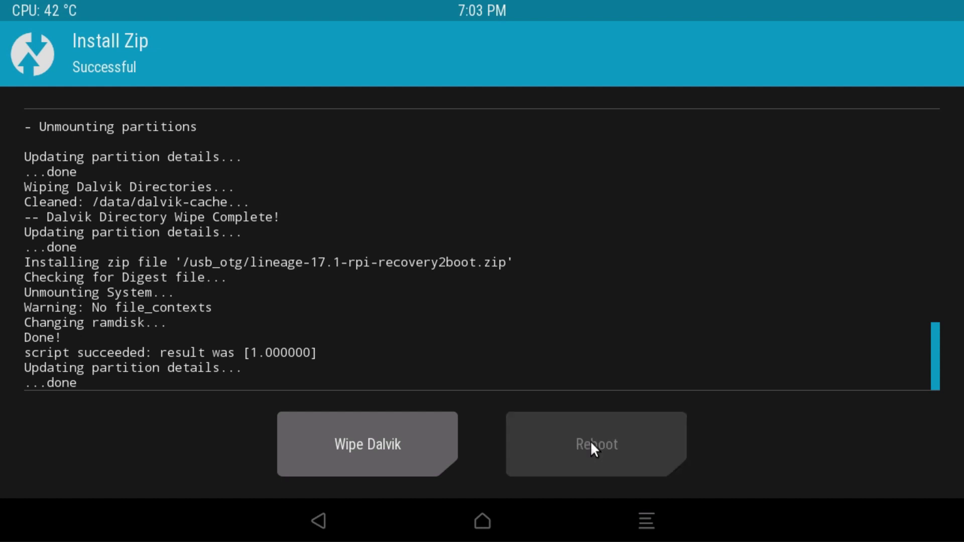
Reboot into the system and choose Google sign-in using a phone or computer.
left_click(307, 166)
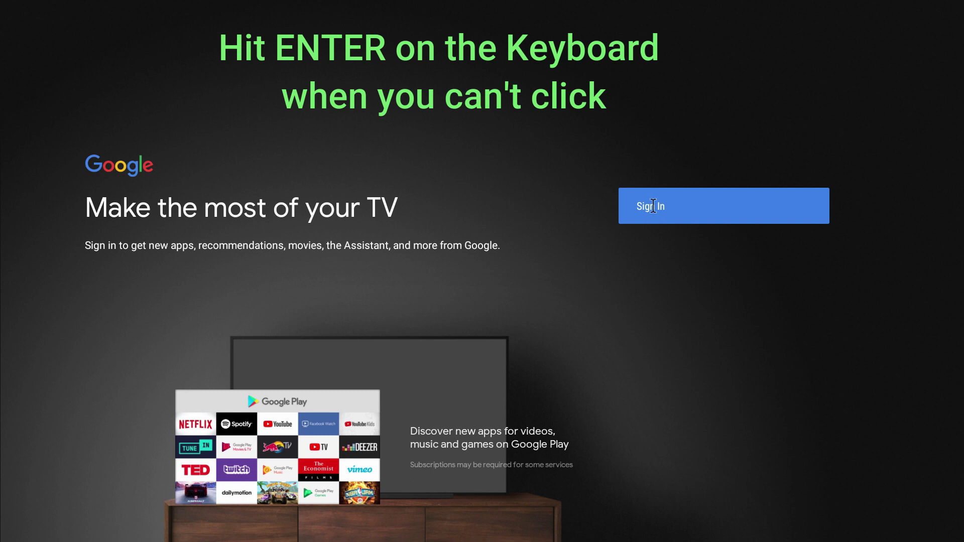
key("Return")
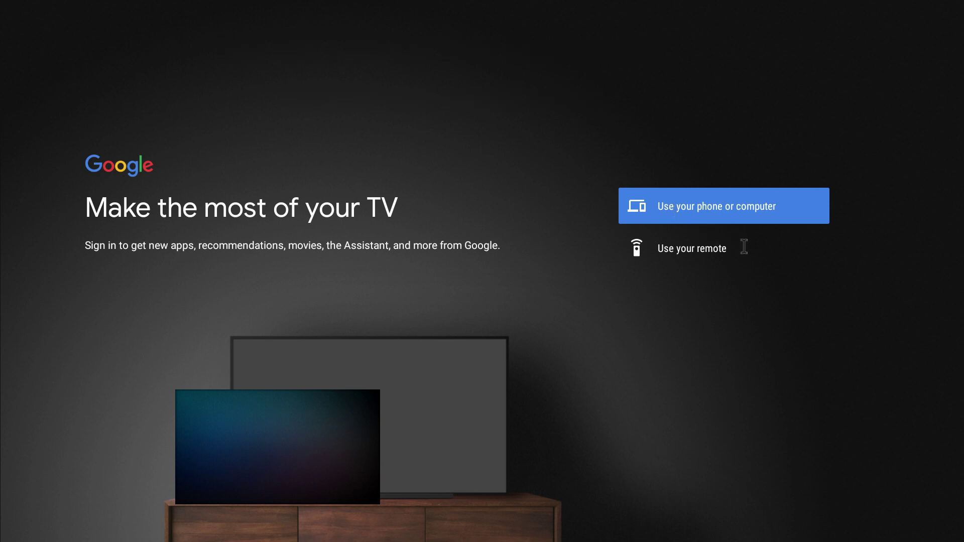
key("Return")
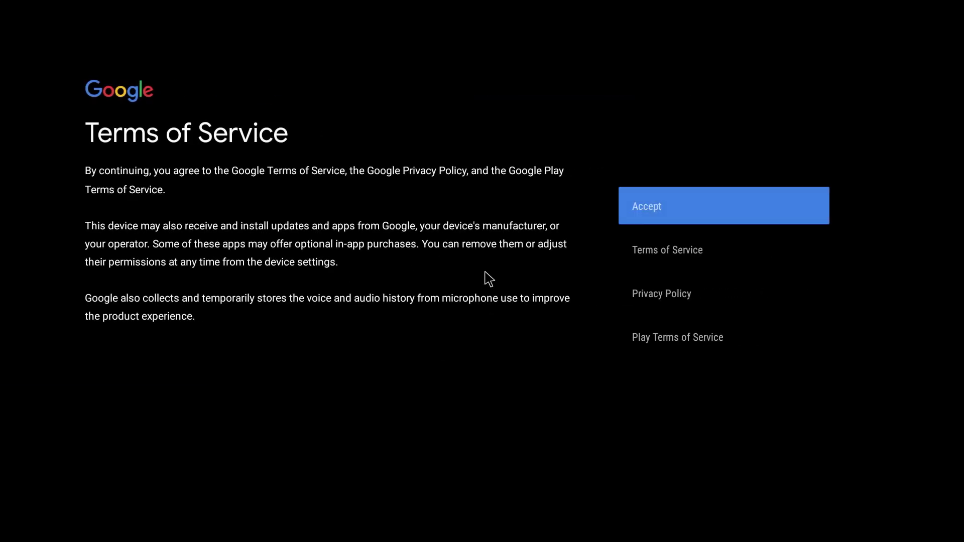
Accept Google terms, location and diagnostics, decline the Assistant, and step through the intro.
left_click(635, 218)
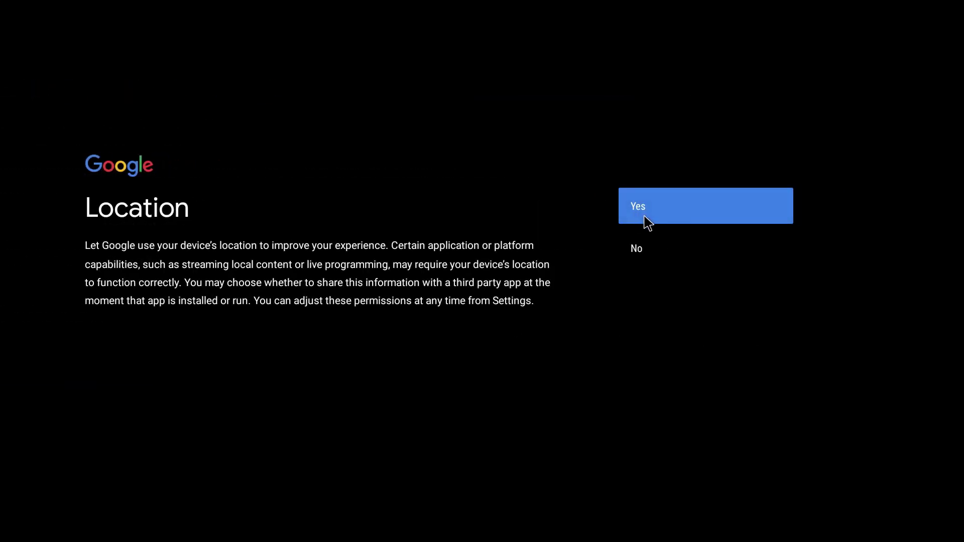
left_click(648, 219)
left_click(642, 209)
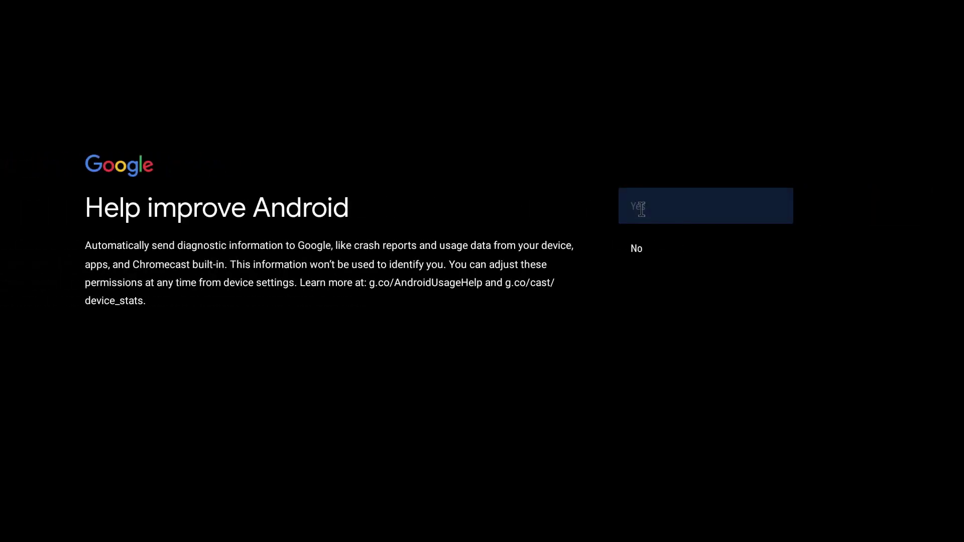
left_click(638, 218)
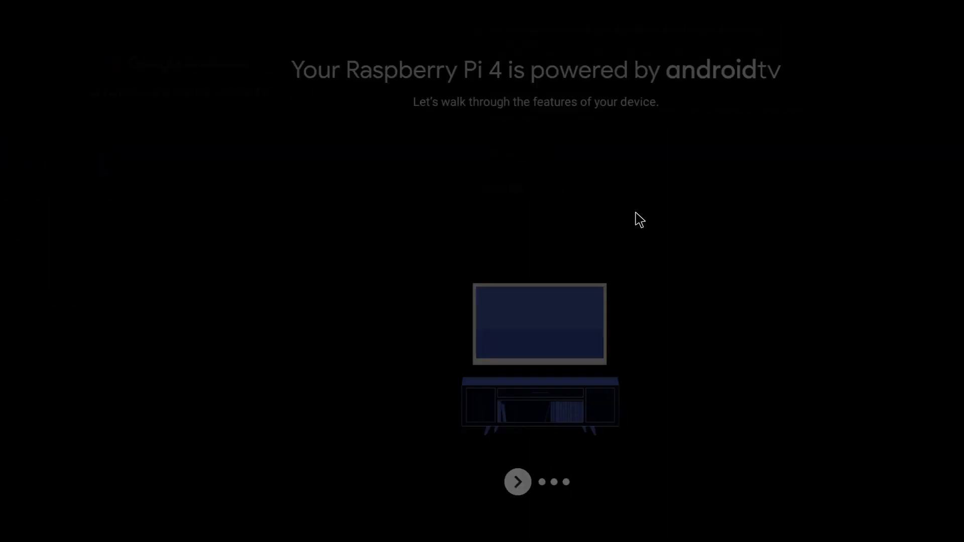
key("Return")
key("Return")
key("Return")
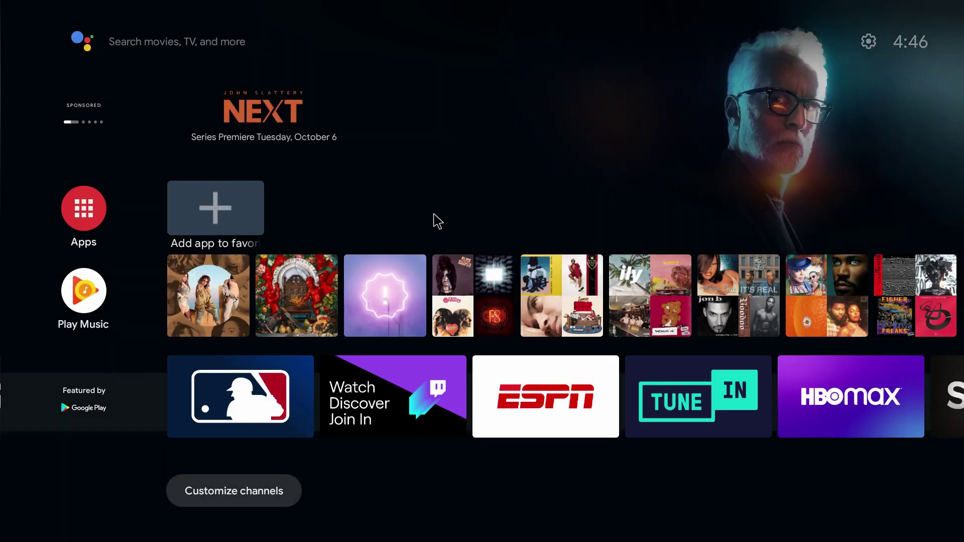
Launch the Google Play Store from the apps list and accept its terms of service.
left_click(82, 209)
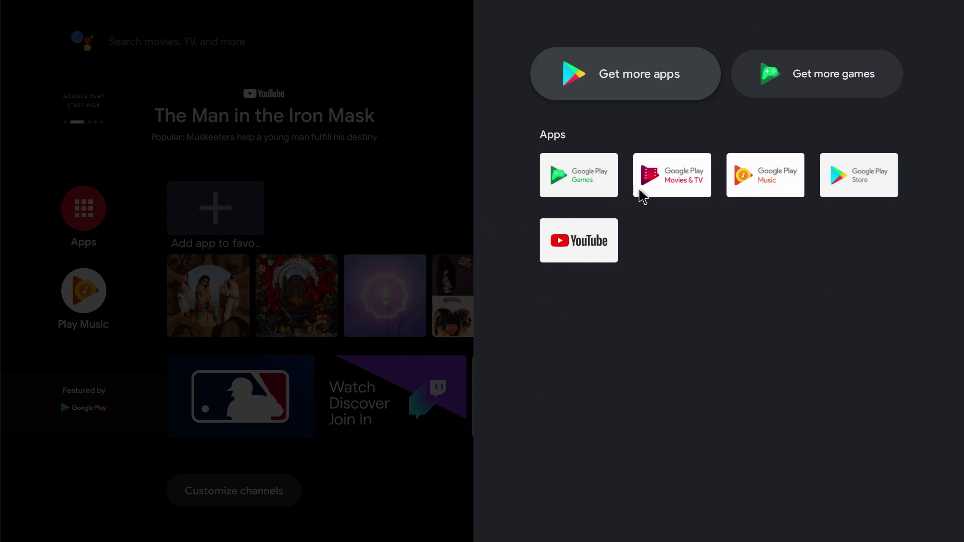
left_click(849, 194)
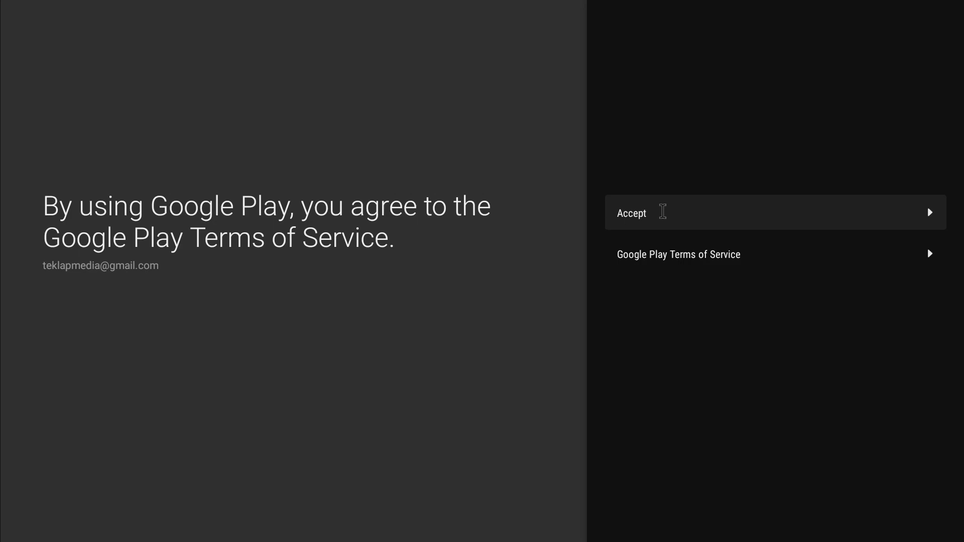
left_click(662, 211)
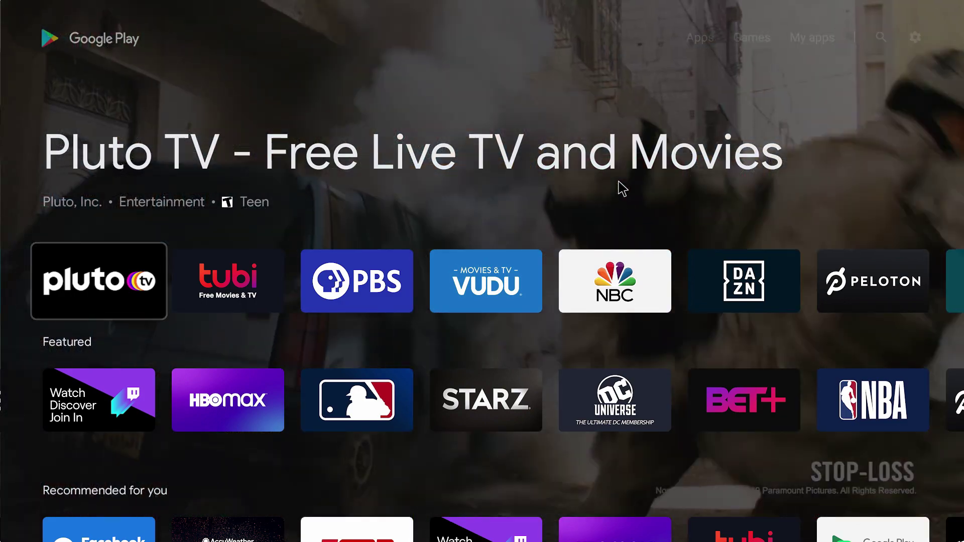
Start installing the Sling and PBS Video apps.
left_click(121, 405)
left_click(95, 348)
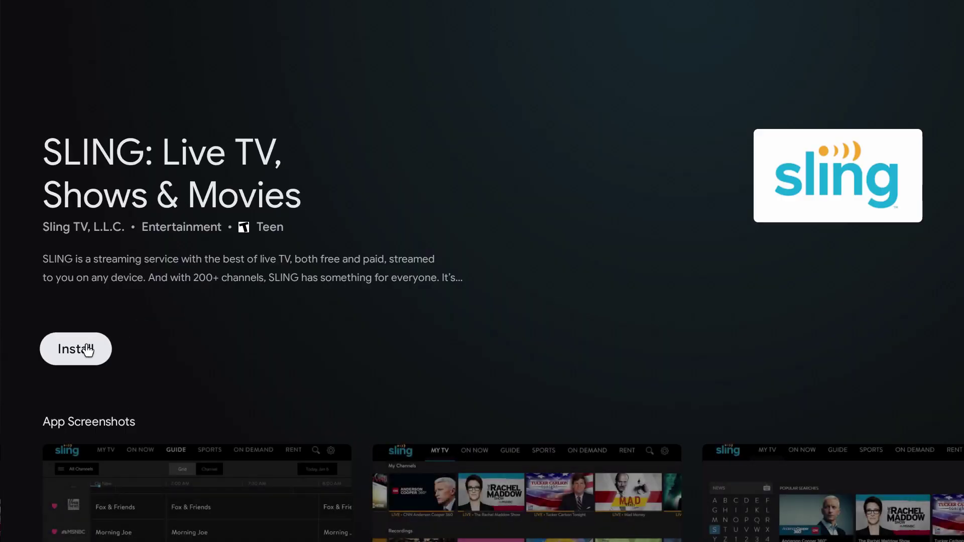
key("Escape")
left_click(393, 275)
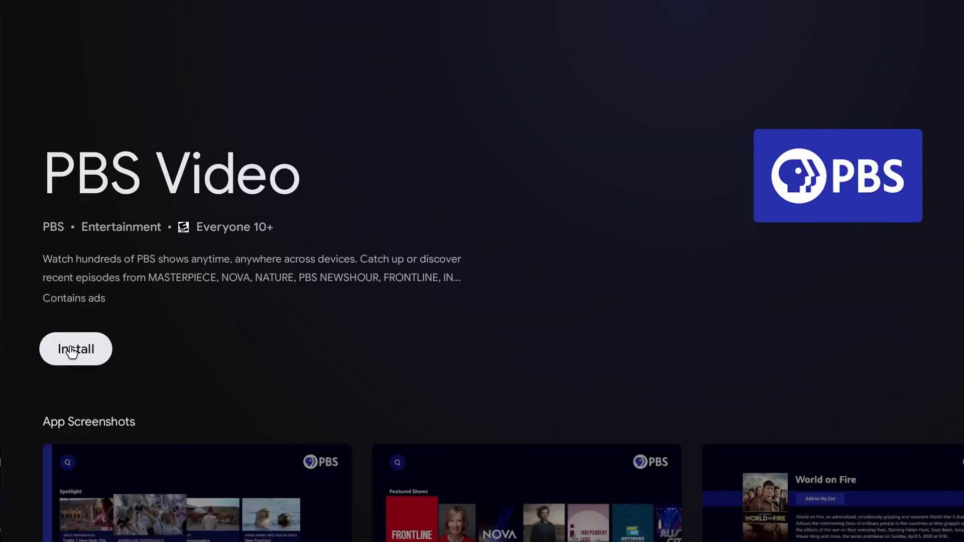
left_click(75, 349)
key("Escape")
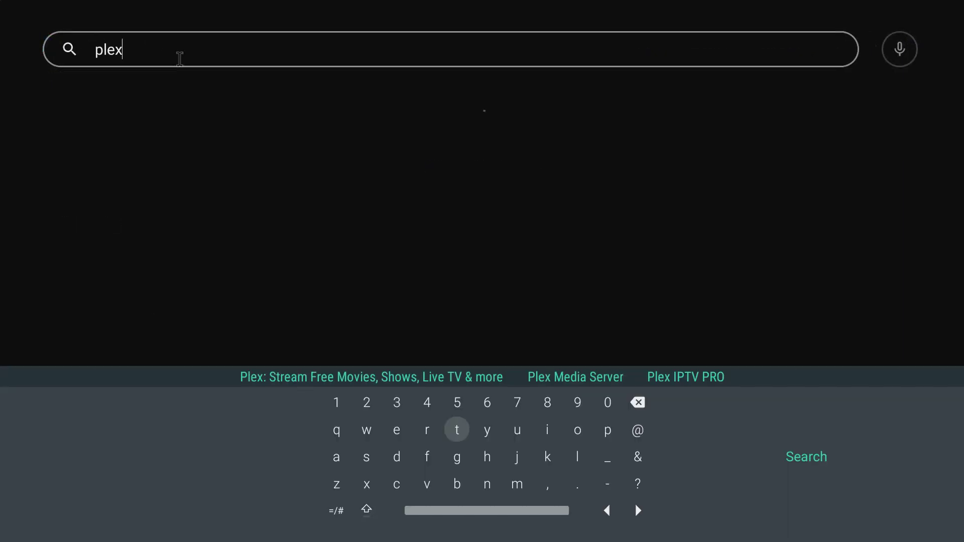
Start installing Prime Video, CBS News and Hulu for Android TV.
key("Escape")
left_click(474, 416)
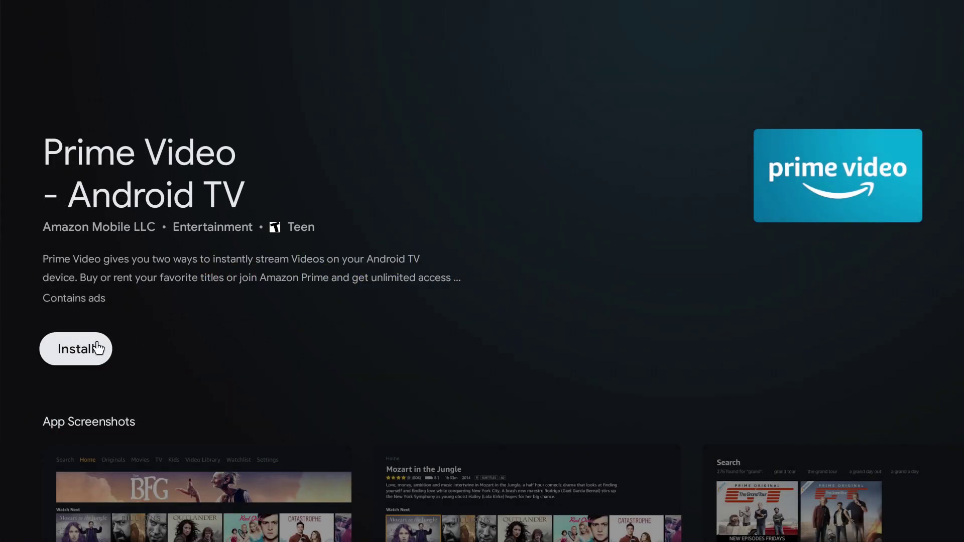
left_click(94, 346)
key("Escape")
left_click(501, 422)
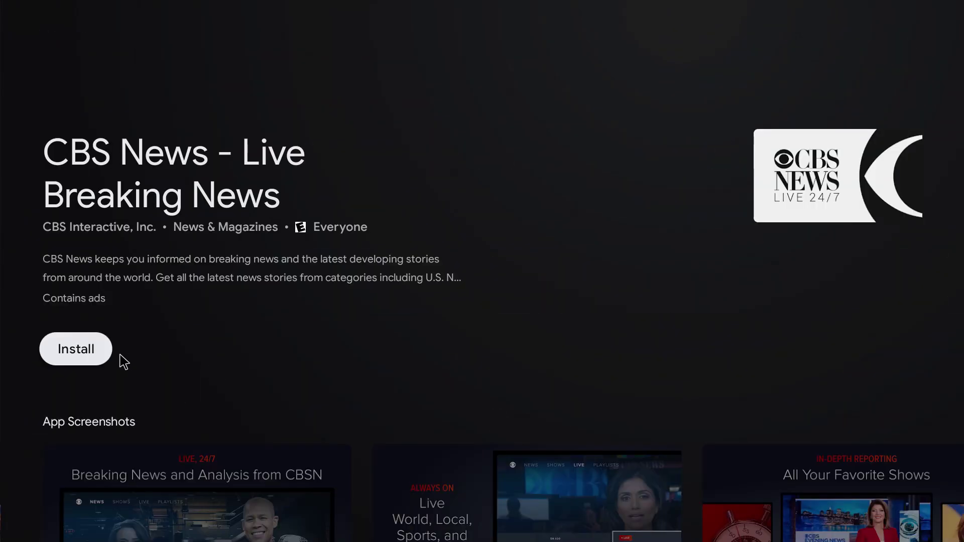
left_click(105, 352)
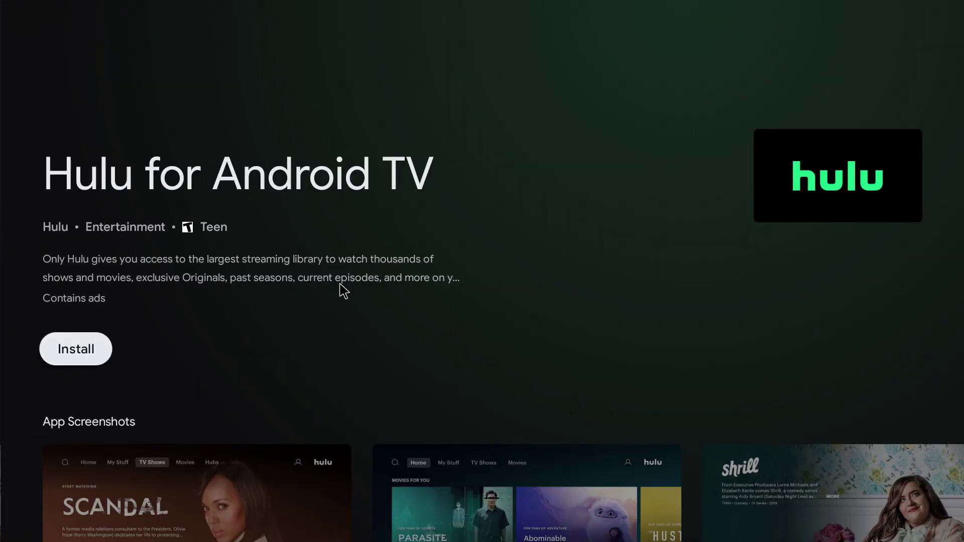
left_click(86, 349)
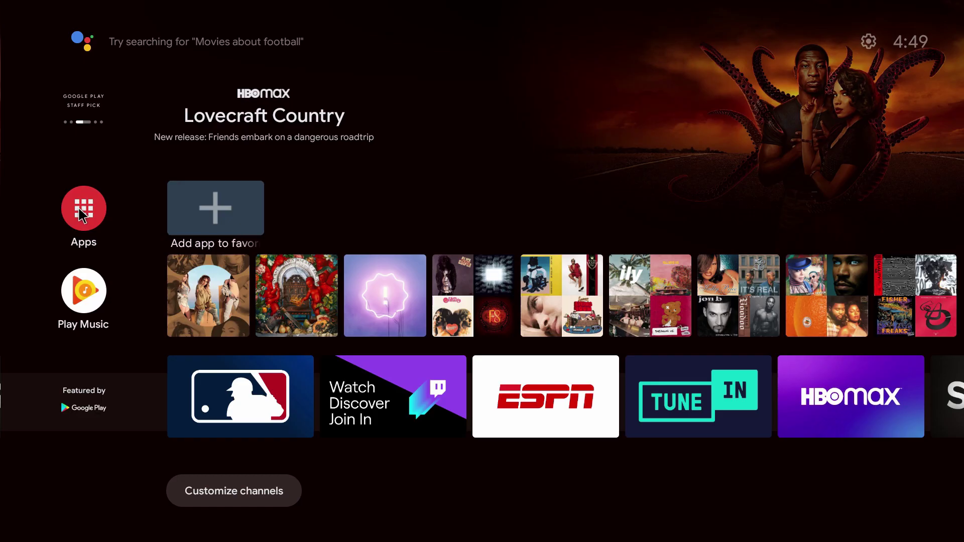
Turn off the Google Play Music and Apps Spotlight channels on the home screen.
left_click(77, 207)
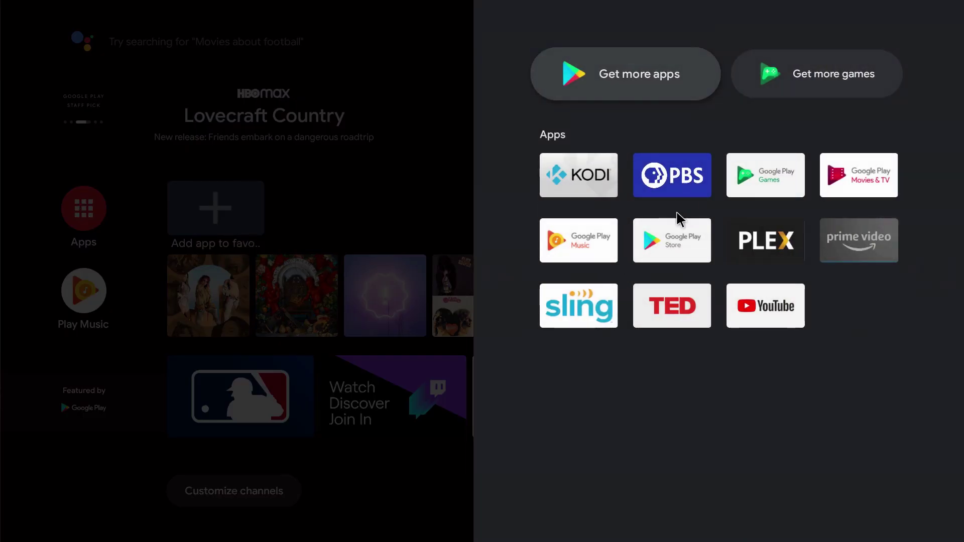
left_click(215, 498)
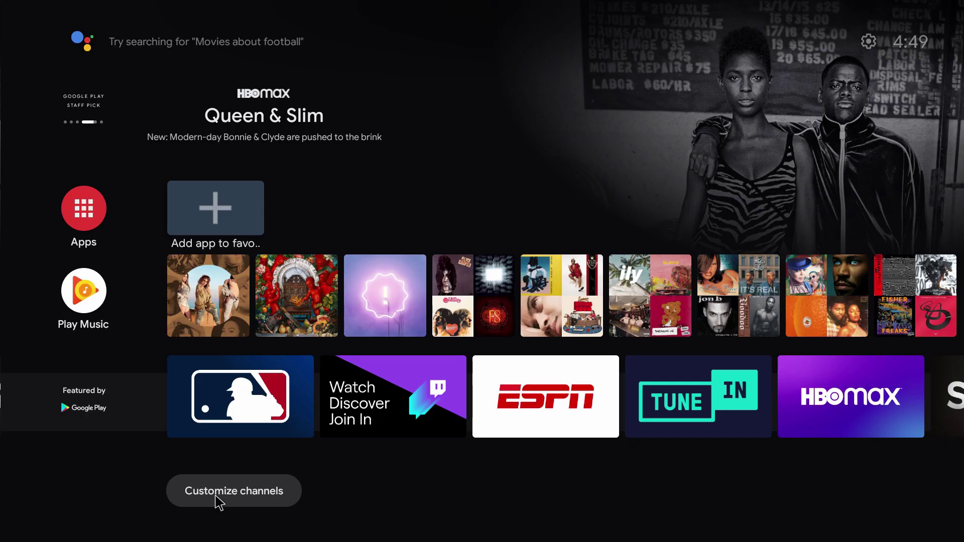
left_click(218, 500)
left_click(906, 251)
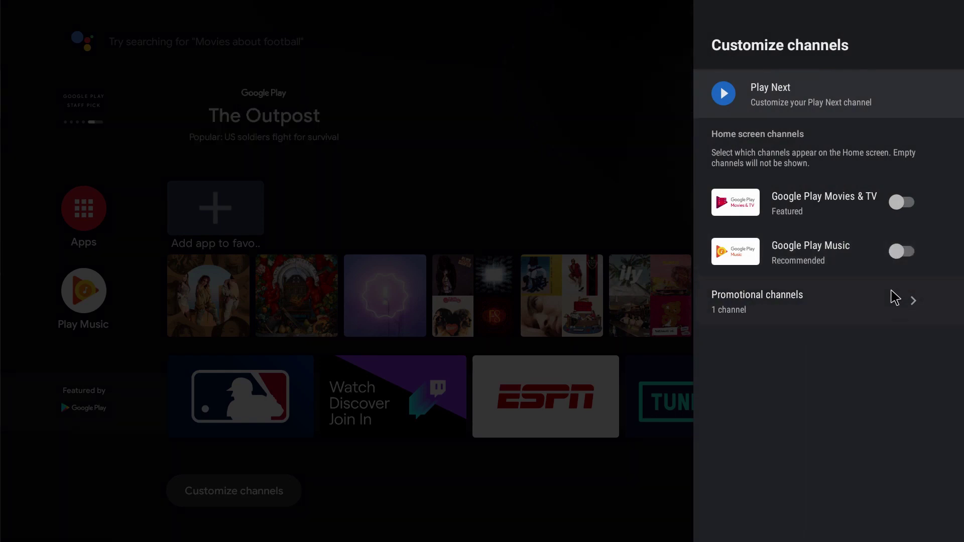
key("Return")
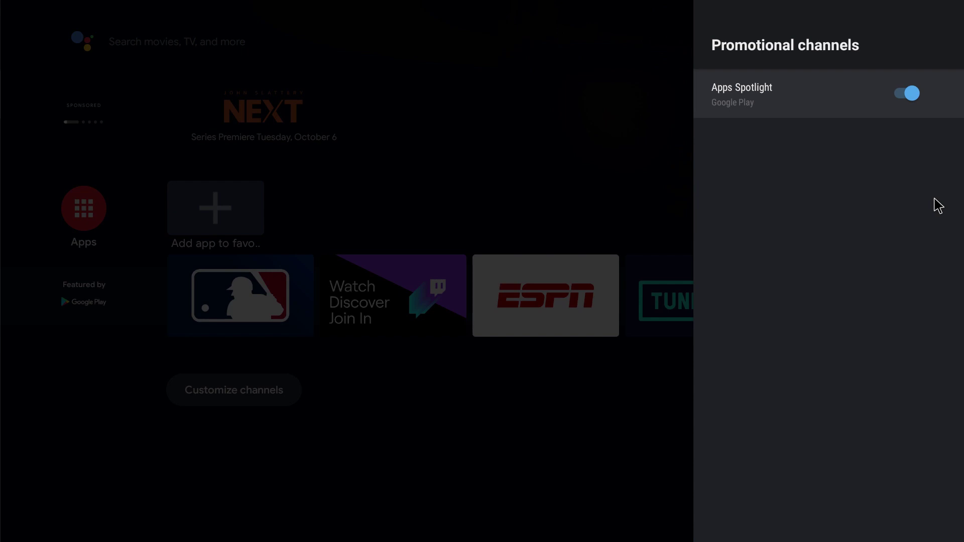
left_click(911, 95)
key("Escape")
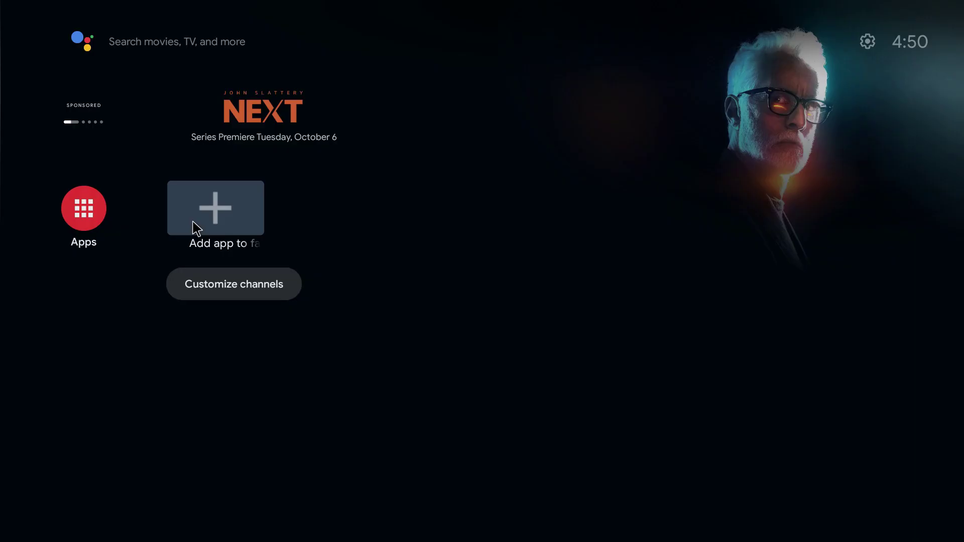
Add Kodi, PBS, Prime Video, Sling TV and YouTube to the favourites row.
left_click(194, 224)
left_click(741, 107)
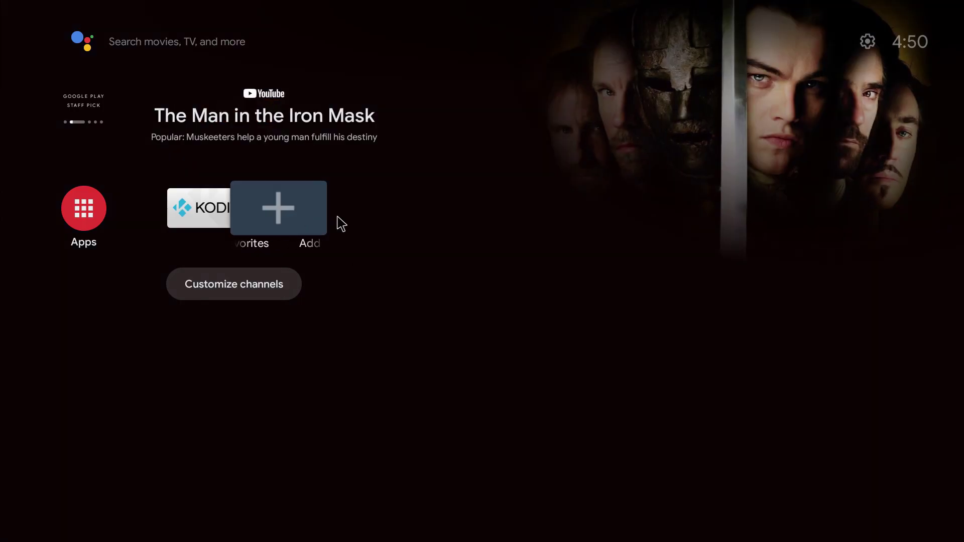
left_click(340, 222)
left_click(734, 94)
left_click(355, 221)
left_click(728, 376)
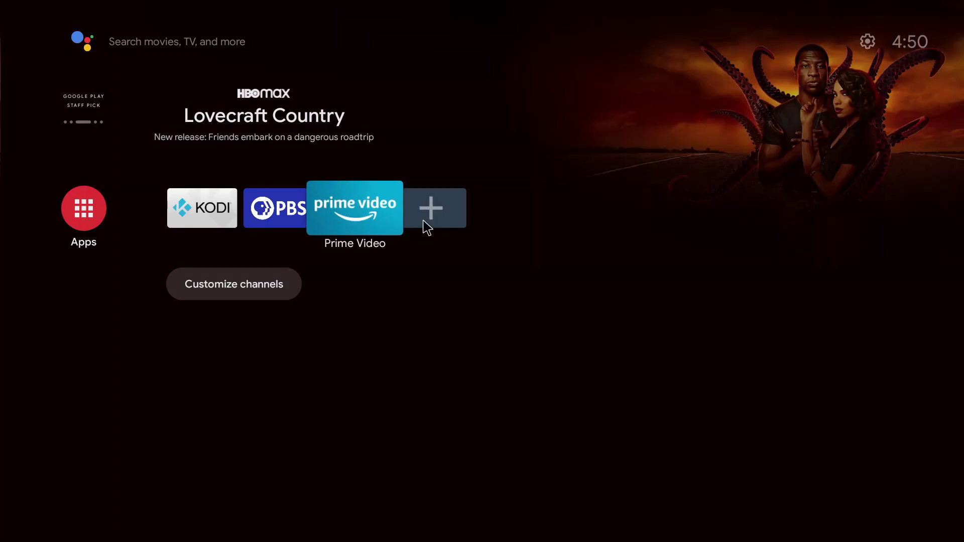
left_click(442, 207)
left_click(742, 386)
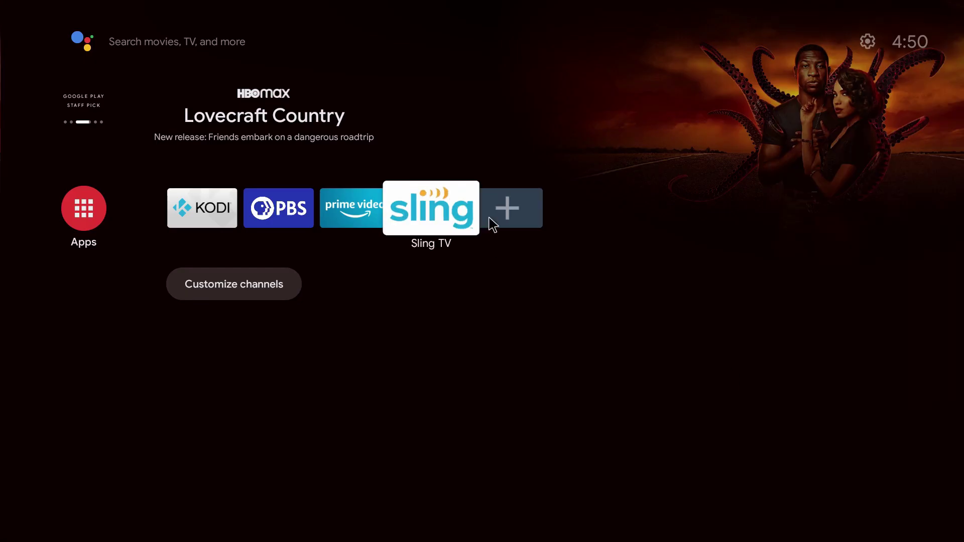
left_click(510, 211)
left_click(723, 424)
Add Plex, Hulu, TED and CBS News to the favourites row.
left_click(590, 223)
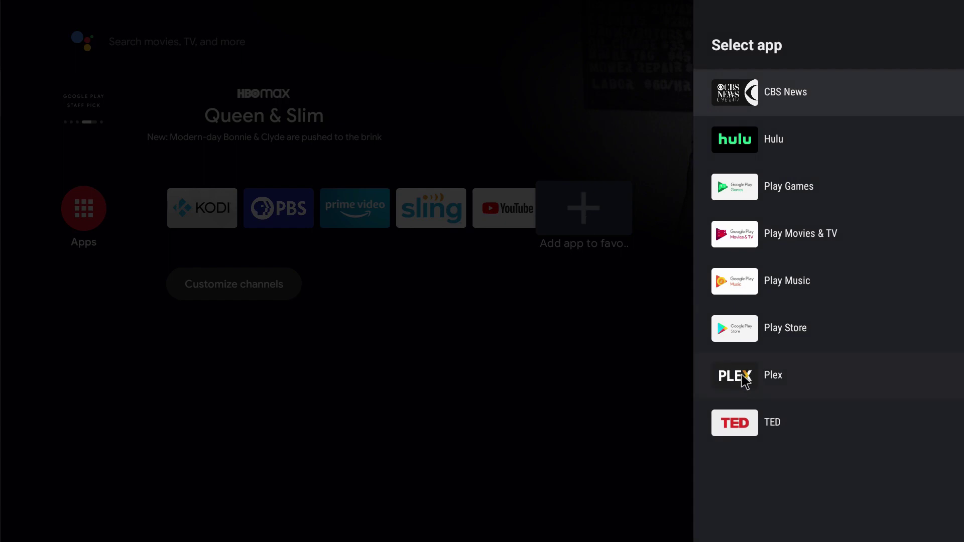
left_click(741, 376)
left_click(690, 223)
left_click(773, 139)
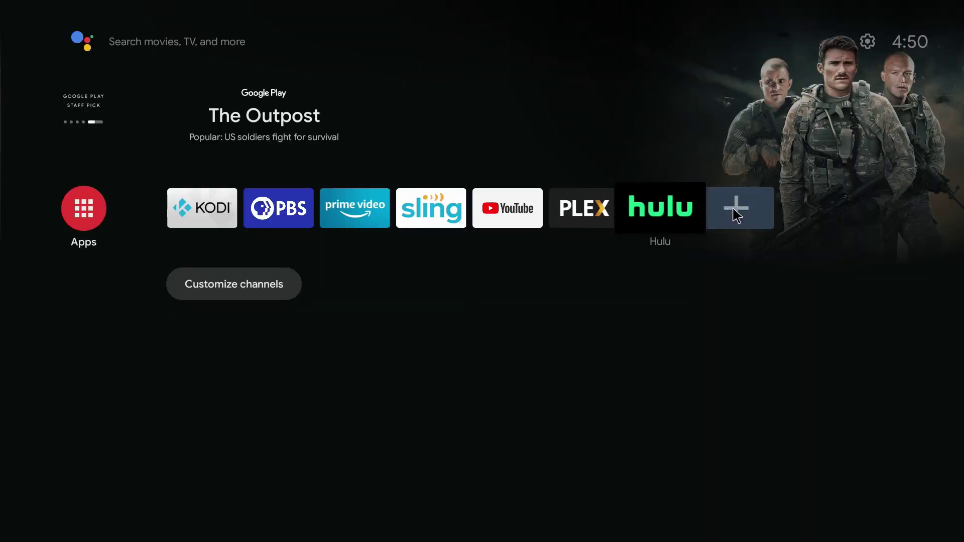
left_click(739, 208)
left_click(744, 329)
left_click(805, 209)
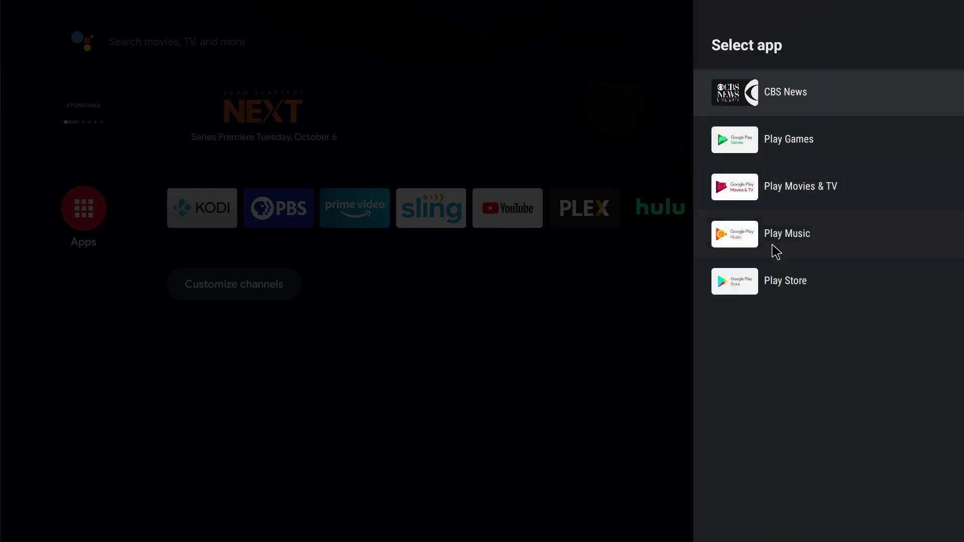
key("Return")
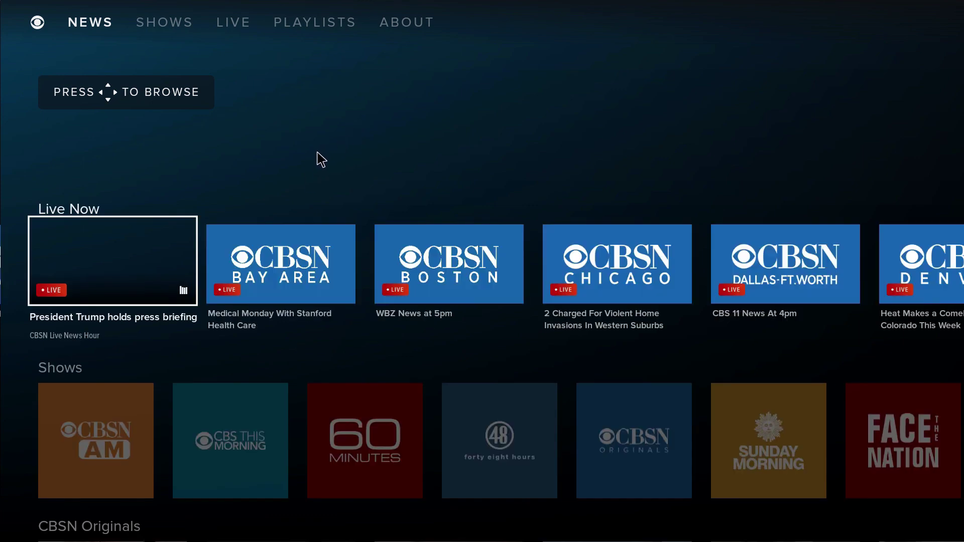
Scroll down in CBS News to bring the Shows row into view.
key("Down")
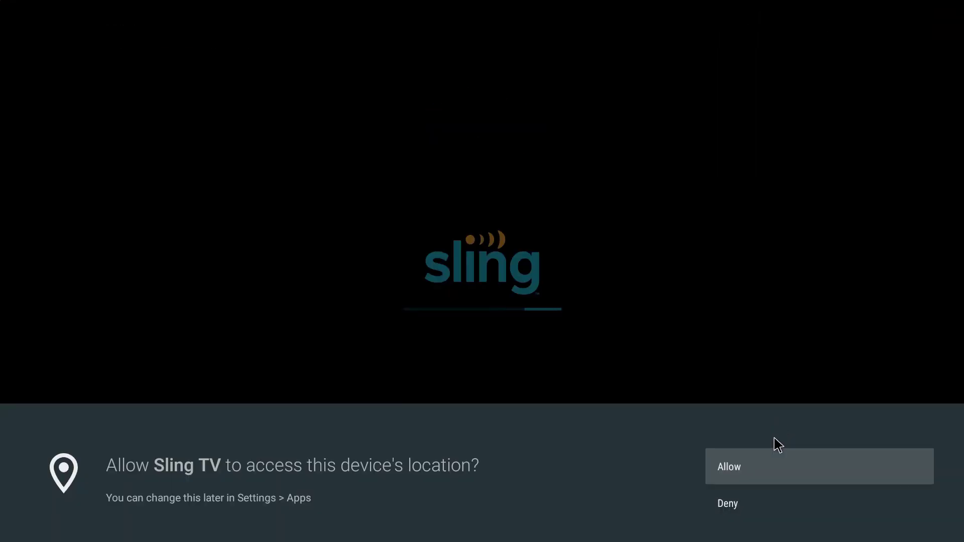
Submit the Sling TV sign-in and open the 100 Days Wild show page.
left_click(769, 460)
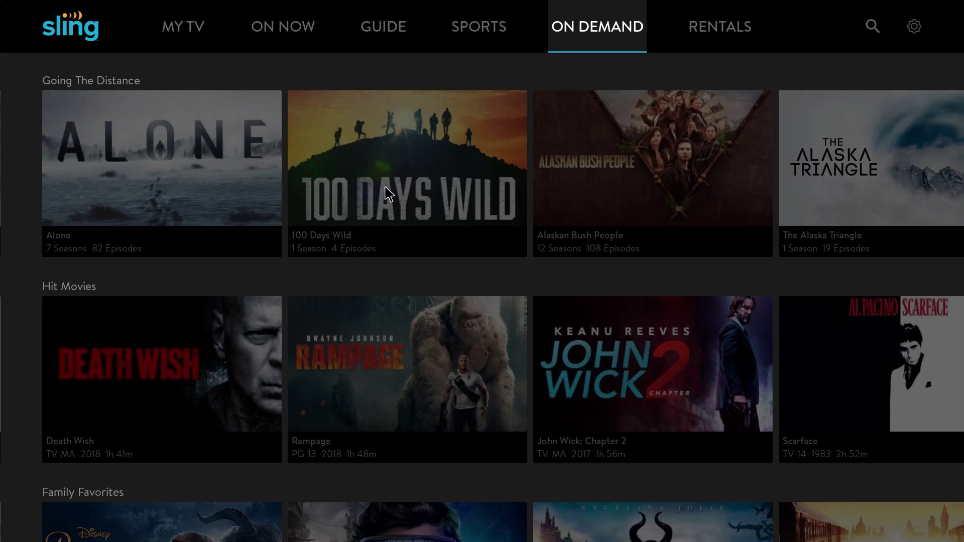
left_click(389, 194)
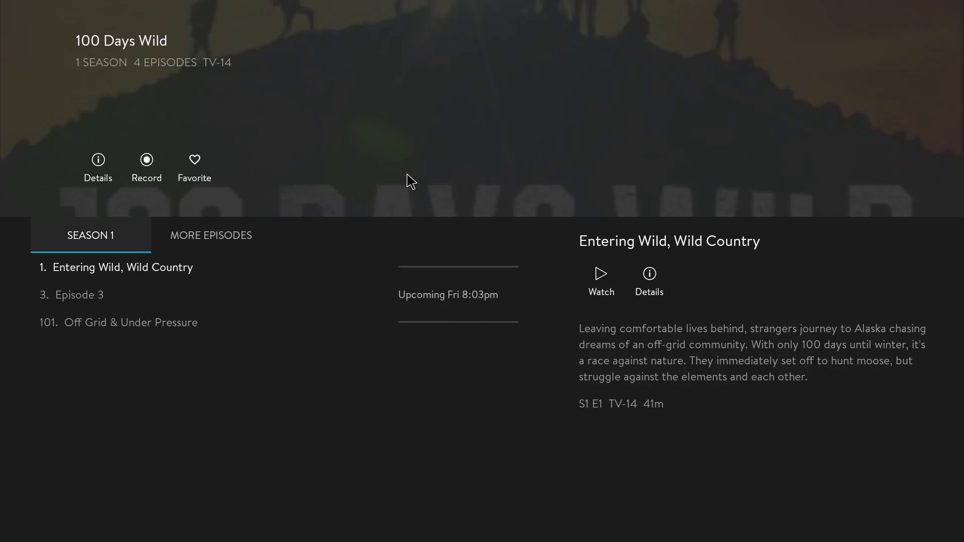